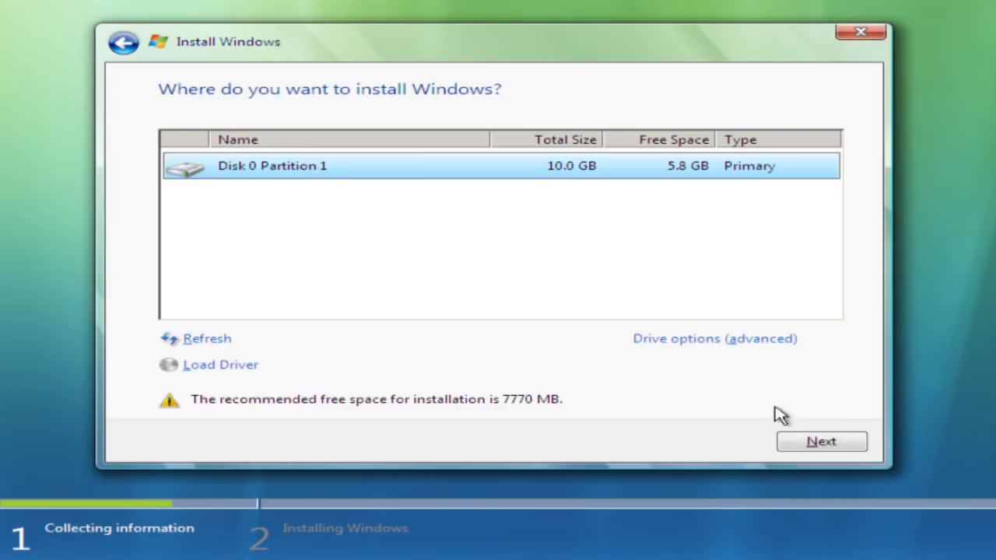
Create the administrator account WoW in Windows setup and give it the kitten picture.
left_click(701, 365)
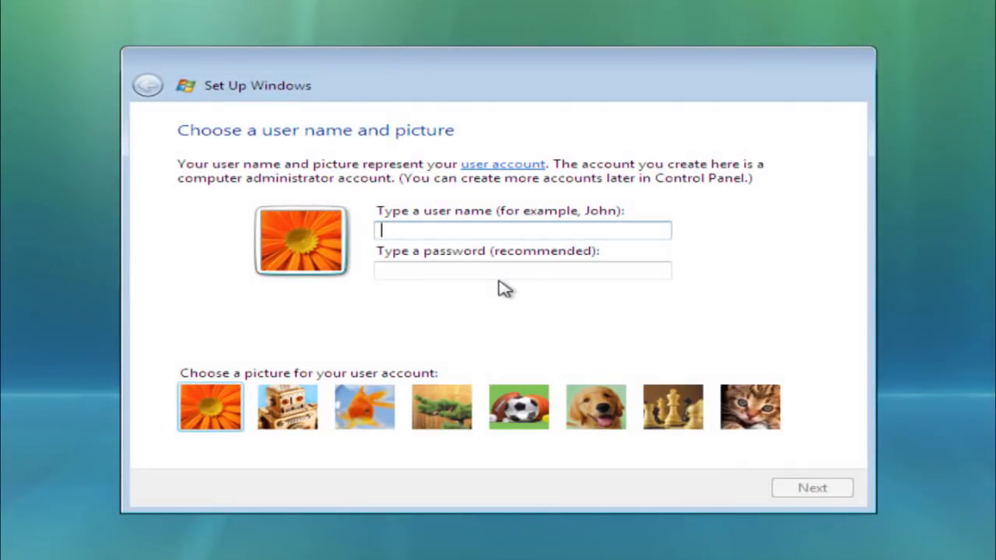
type("WoW")
left_click(764, 424)
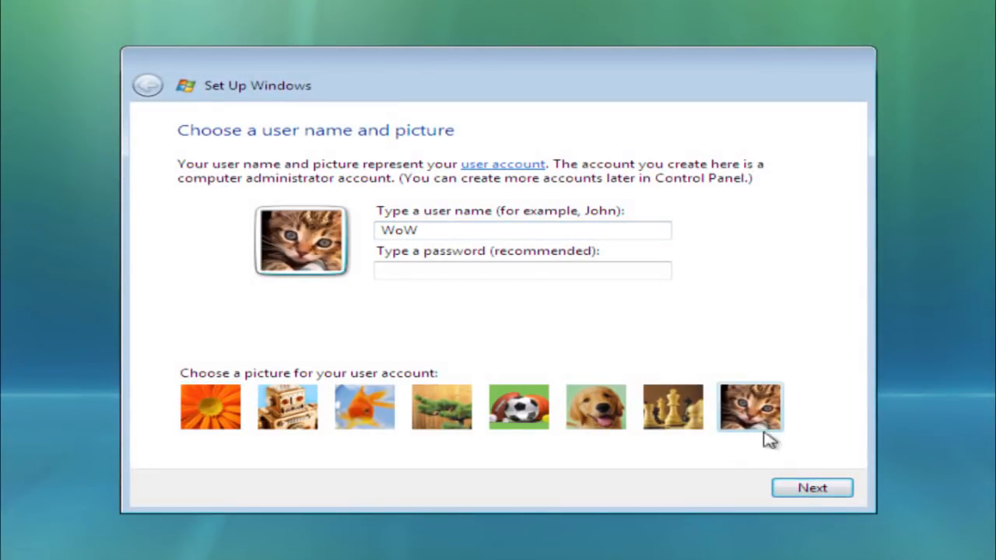
left_click(803, 489)
Set the bamboo picture as desktop background and choose to be asked later about protecting Windows automatically.
left_click(439, 365)
left_click(806, 489)
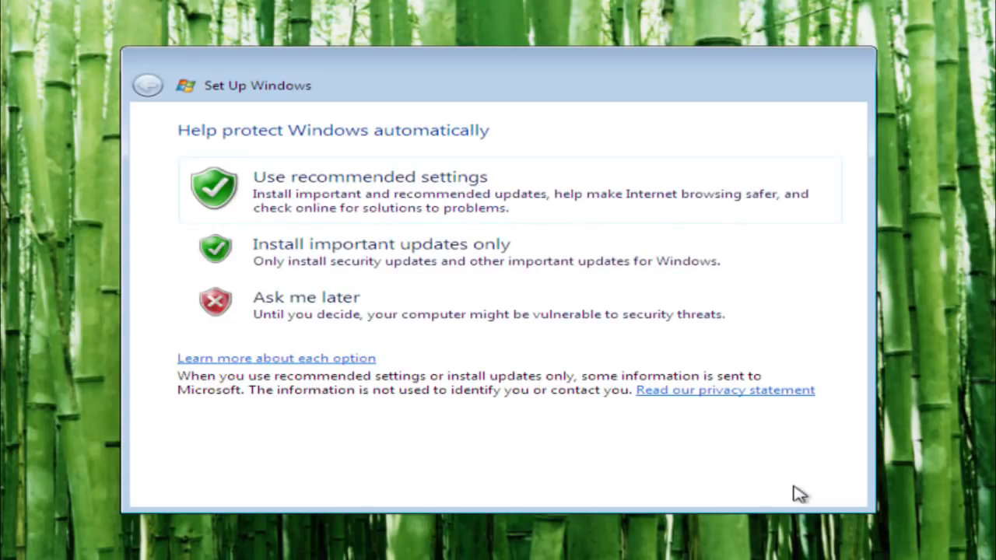
left_click(414, 318)
left_click(805, 489)
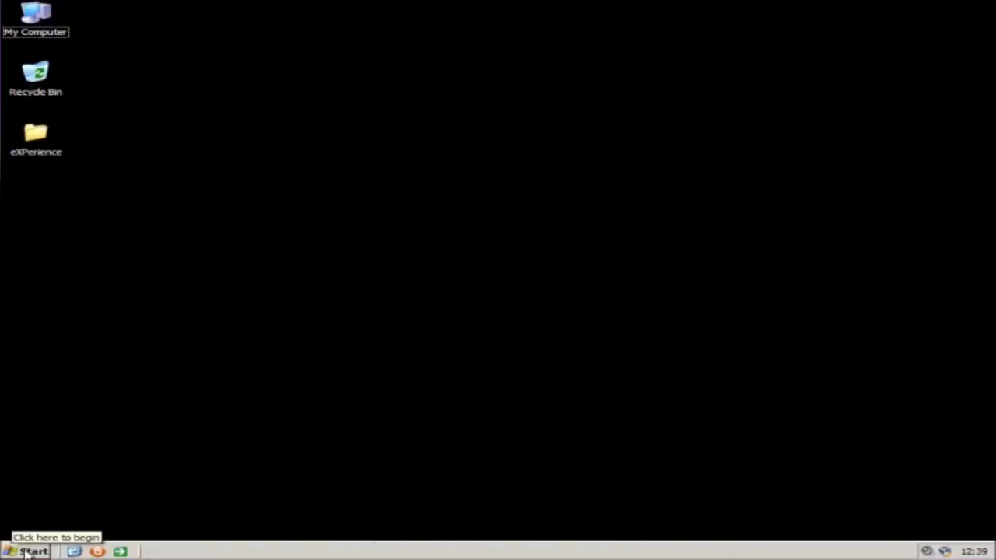
Examine the installed programs, including the tools in the Accessories group.
left_click(35, 551)
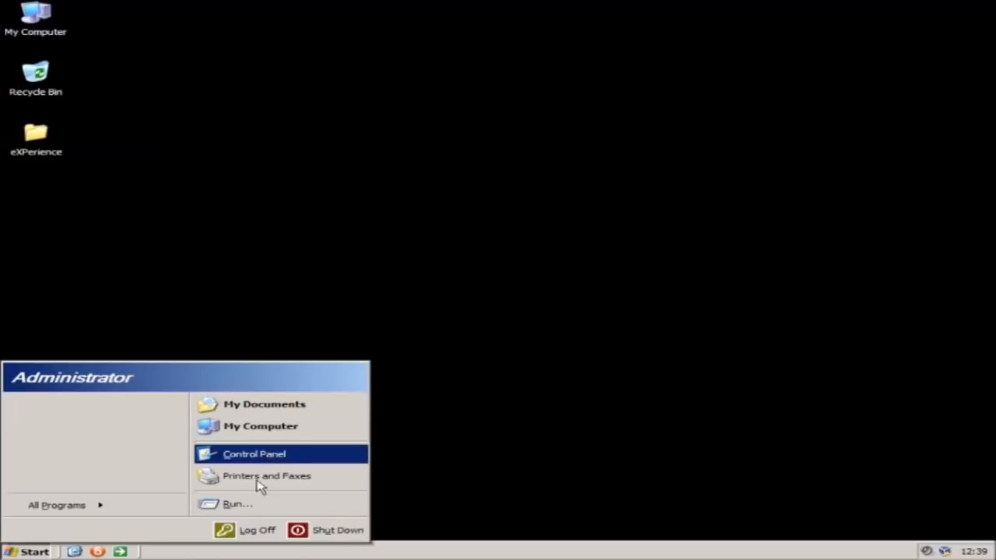
left_click(86, 507)
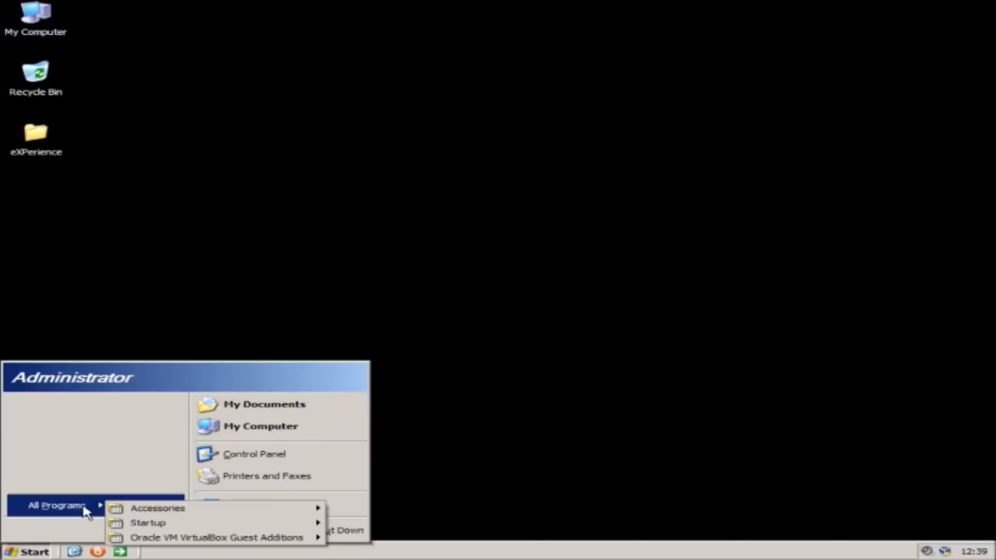
mouse_move(271, 521)
mouse_move(304, 514)
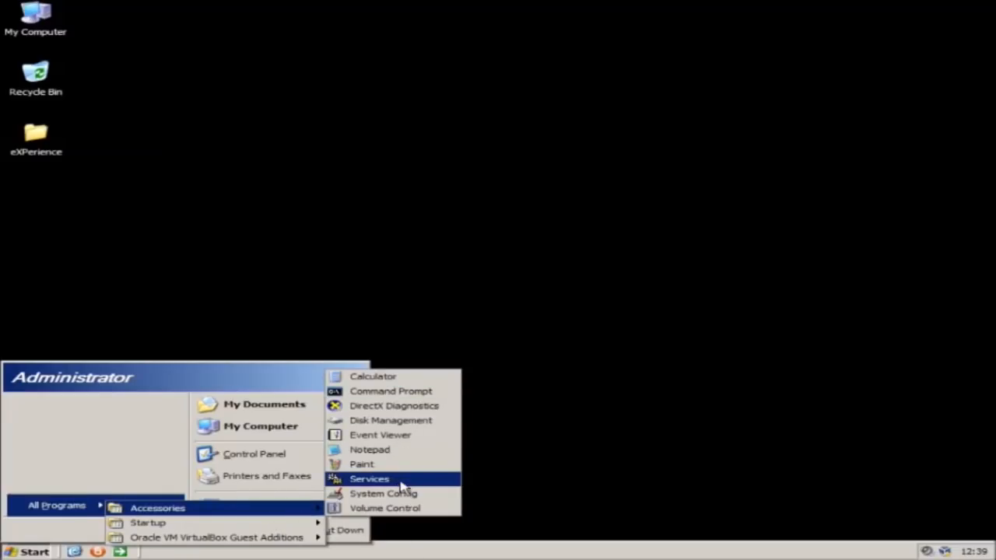
left_click(391, 216)
Open the desktop's display appearance settings and select Windows Classic style for windows and buttons.
right_click(392, 215)
left_click(427, 310)
left_click(285, 158)
left_click(303, 93)
left_click(204, 277)
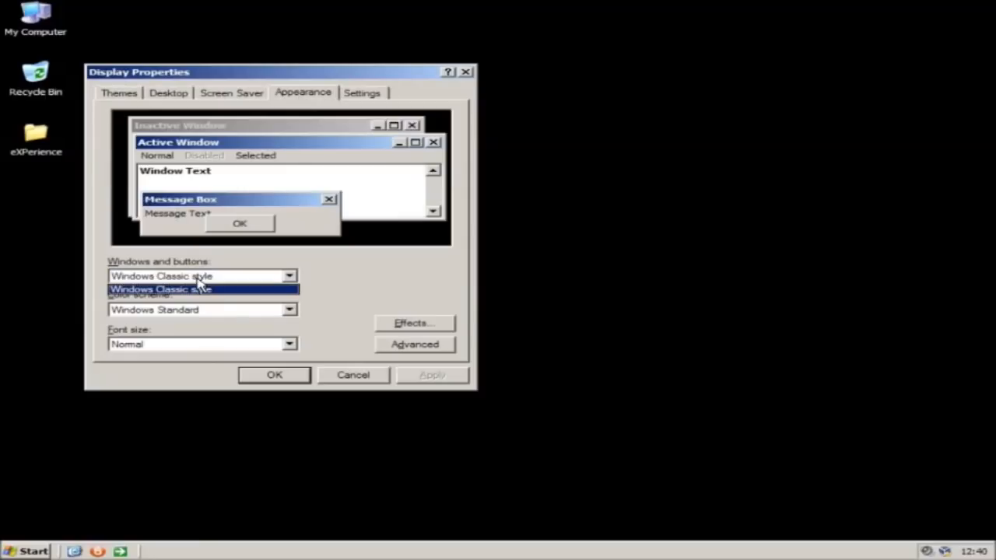
left_click(286, 289)
left_click(259, 309)
left_click(193, 277)
left_click(192, 278)
Apply the Windows Classic color scheme to the desktop.
left_click(196, 311)
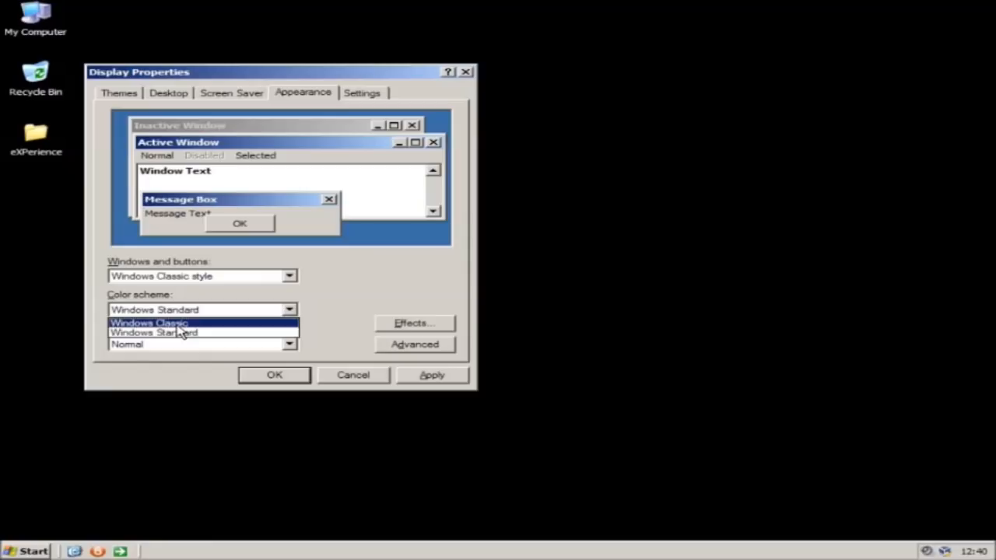
left_click(178, 323)
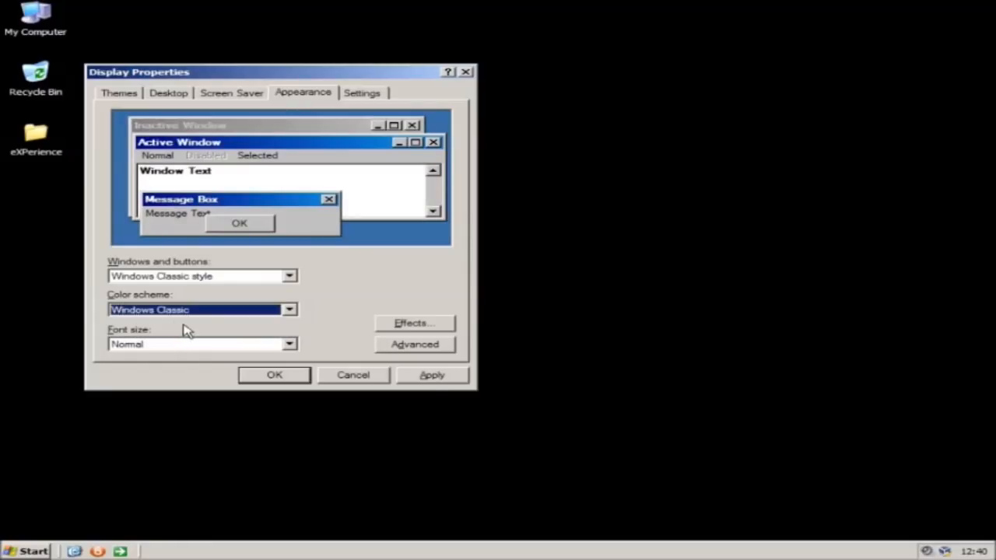
left_click(406, 377)
Try the Windows Standard color scheme and reselect Windows Classic.
left_click(195, 311)
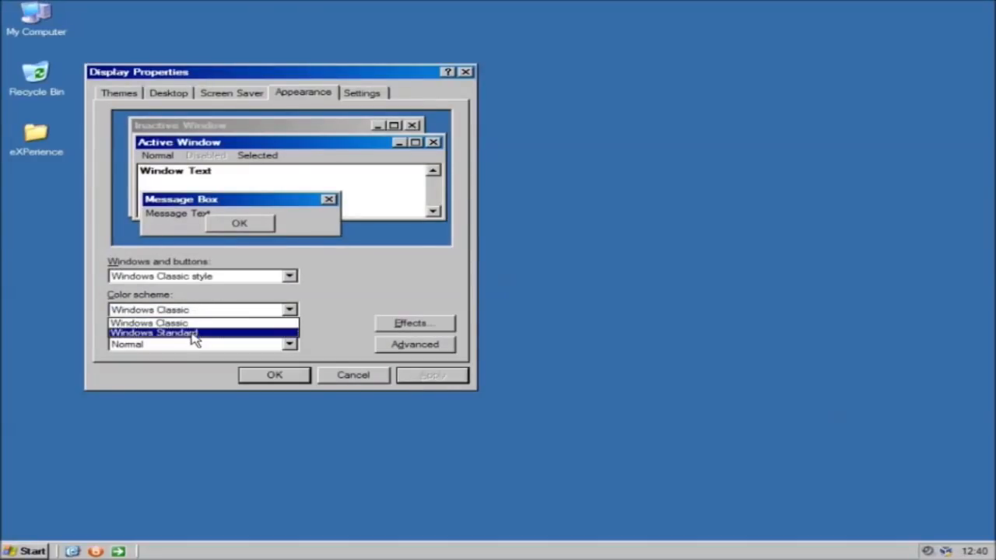
left_click(192, 333)
left_click(192, 312)
left_click(193, 324)
Examine the advanced appearance options and the visual effects options, and leave both without making changes.
left_click(399, 342)
left_click(640, 405)
left_click(425, 327)
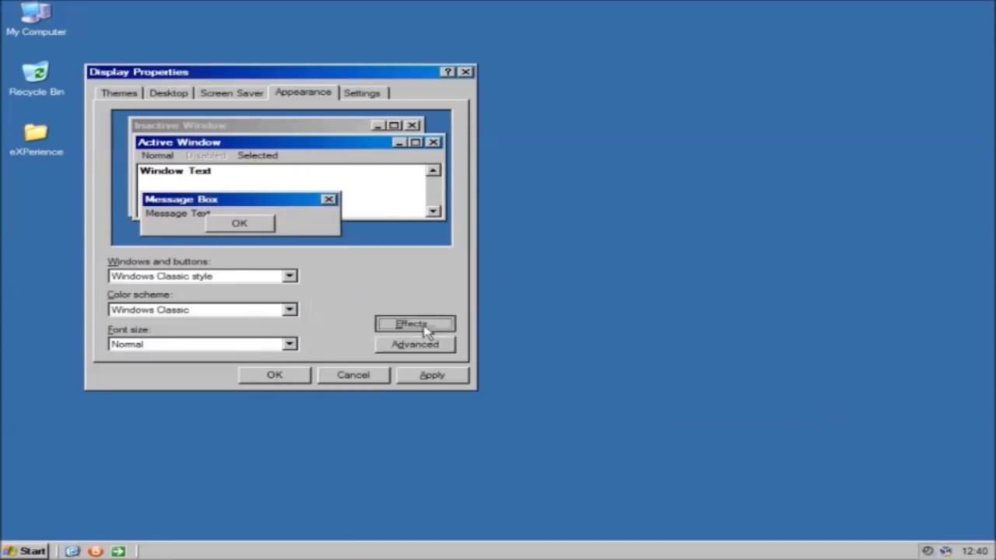
left_click(641, 366)
Examine the screen saver, desktop background and theme settings, and close the display properties.
left_click(231, 92)
left_click(223, 255)
left_click(169, 94)
left_click(170, 94)
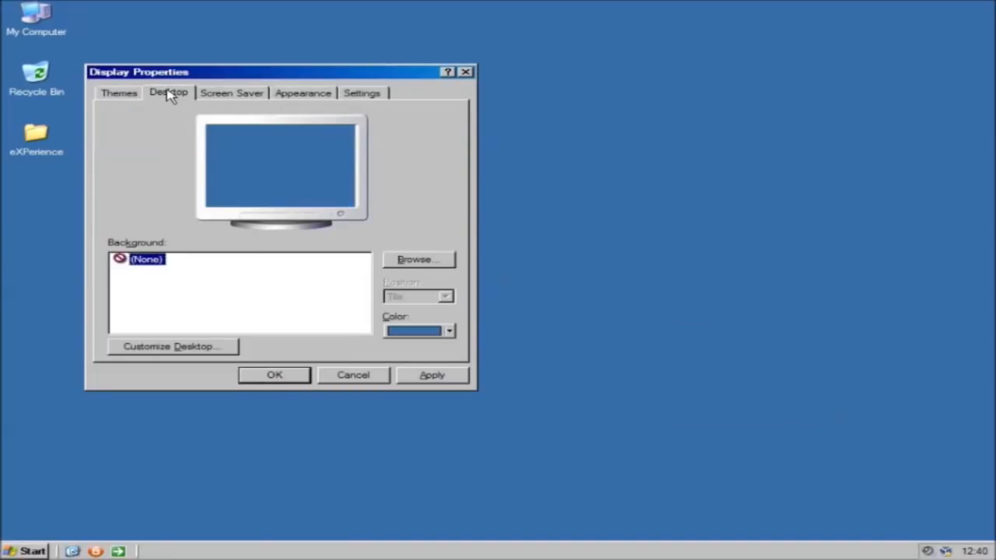
left_click(120, 94)
left_click(466, 73)
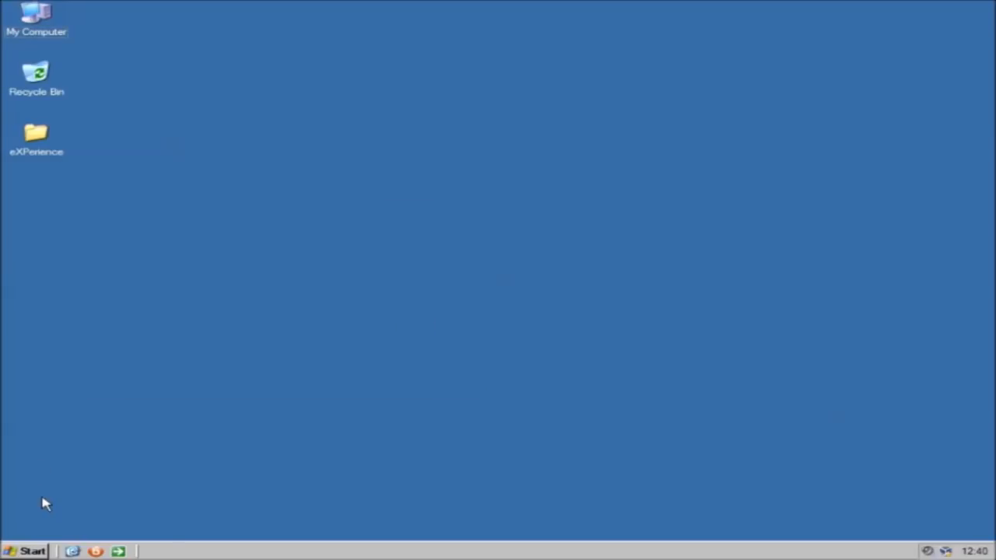
Open My Computer and show the drives in Tiles view.
left_click(35, 551)
left_click(241, 426)
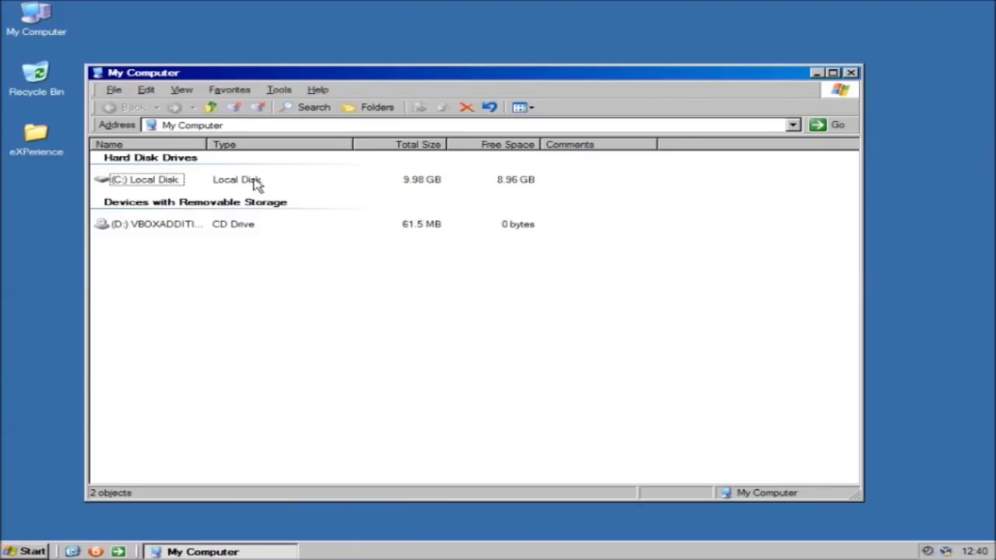
left_click(181, 89)
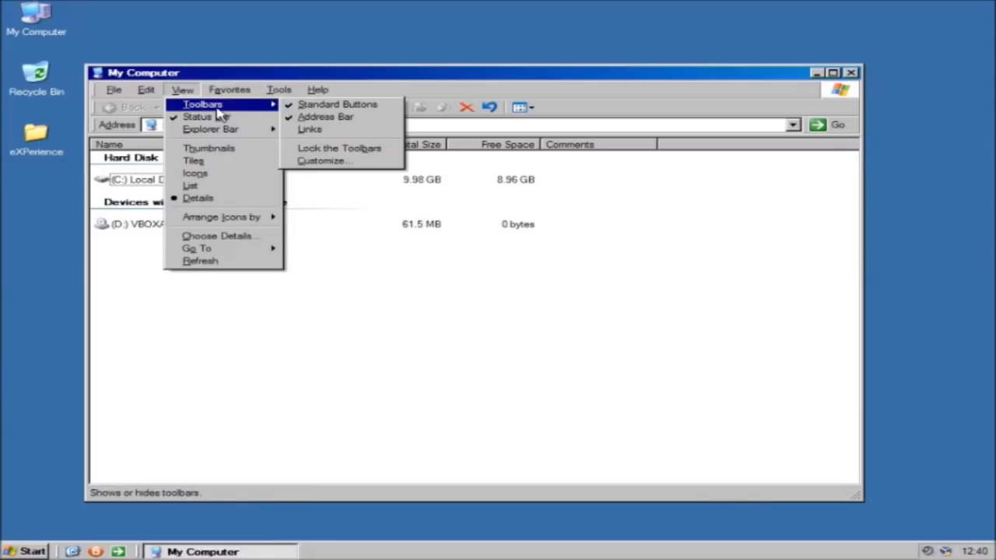
left_click(233, 153)
Examine the general properties of the C: local disk and close its properties and My Computer.
left_click(178, 185)
right_click(176, 182)
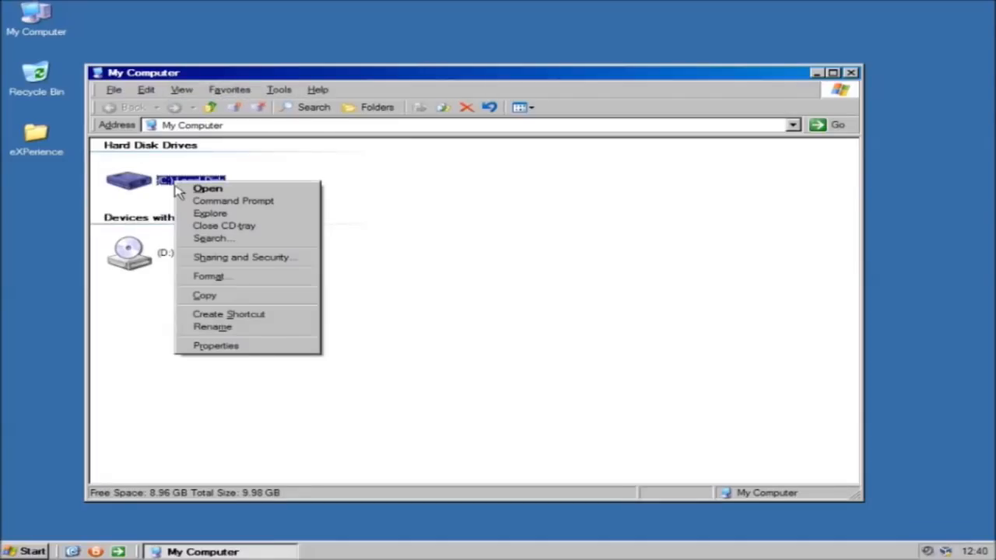
left_click(216, 346)
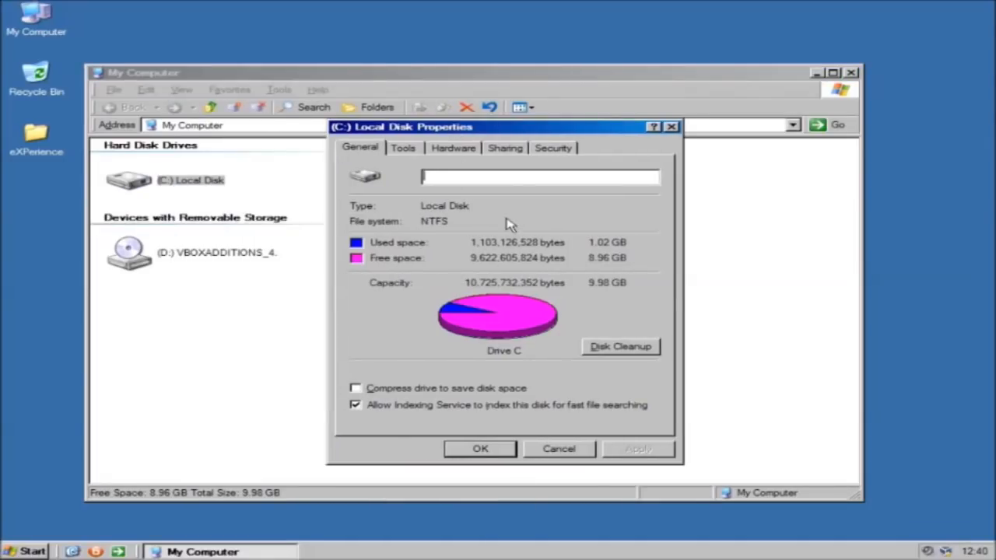
key("Escape")
left_click(851, 73)
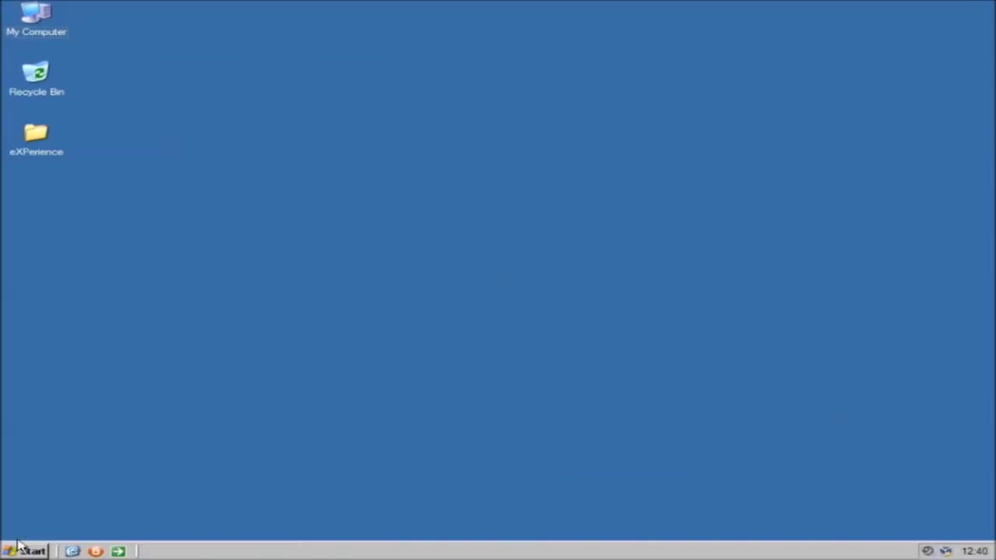
Open Control Panel, show its items in Tiles view and move the window higher on the desktop.
left_click(23, 551)
left_click(224, 455)
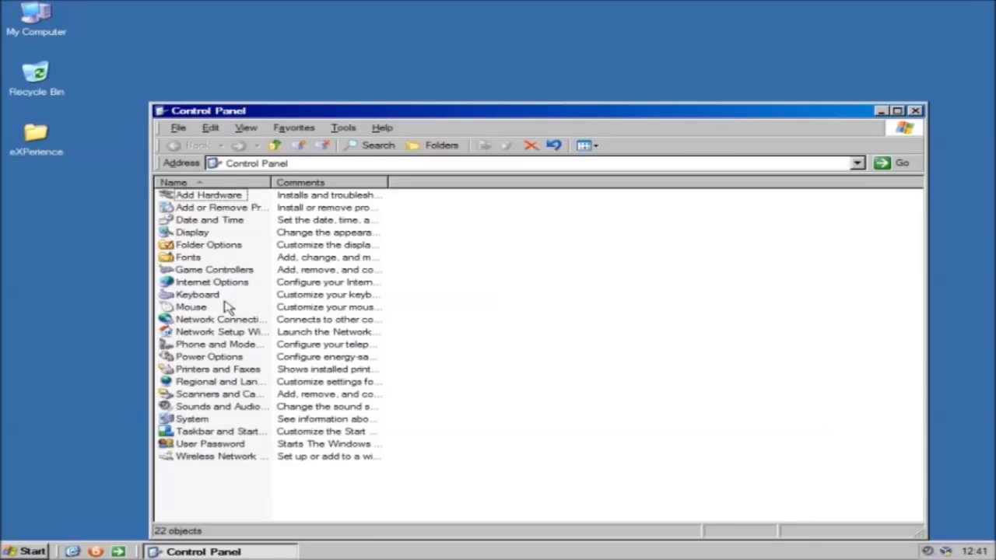
left_click(247, 130)
left_click(272, 186)
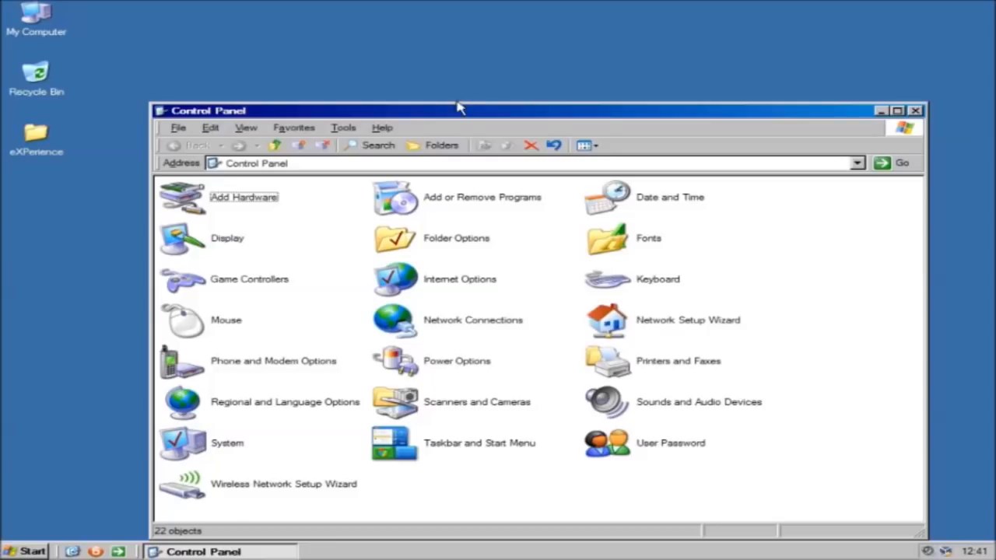
left_click_drag(458, 109, 418, 60)
Open Folder Options for the Control Panel window and reposition the dialog to view its general settings.
left_click(305, 72)
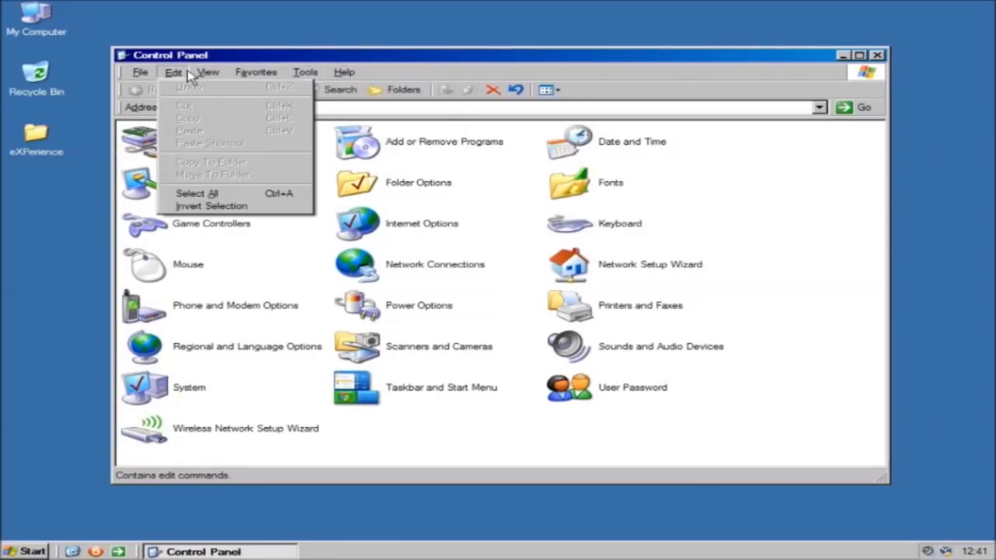
left_click(180, 90)
left_click(305, 72)
left_click(322, 129)
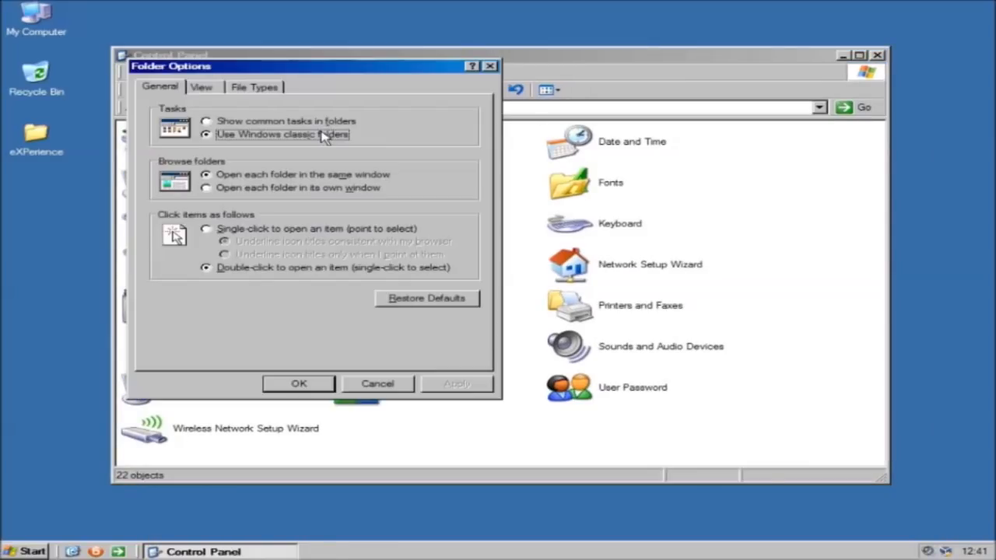
left_click_drag(327, 66, 446, 110)
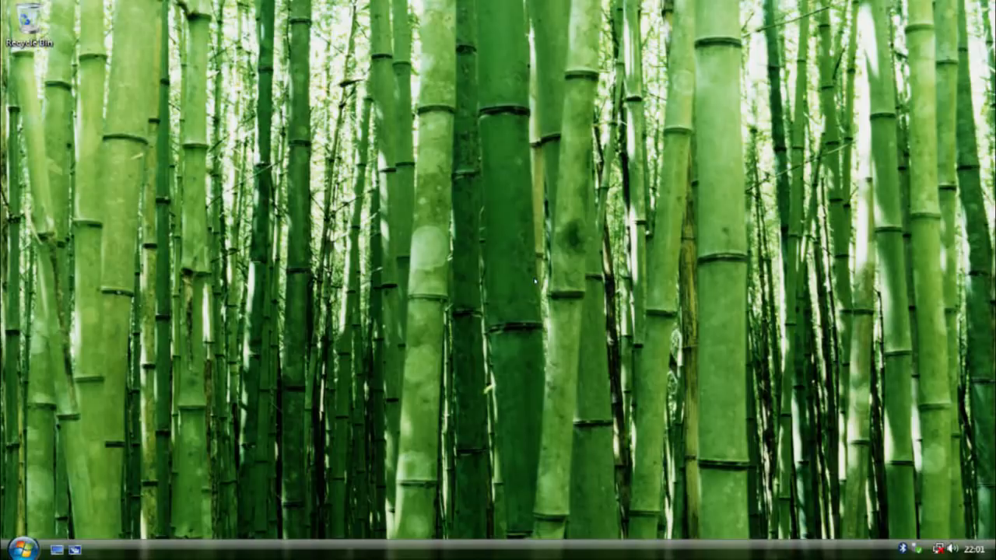
Examine the Windows Wallpapers offered as desktop backgrounds in a maximized Personalization window and return to the Personalization overview.
right_click(416, 294)
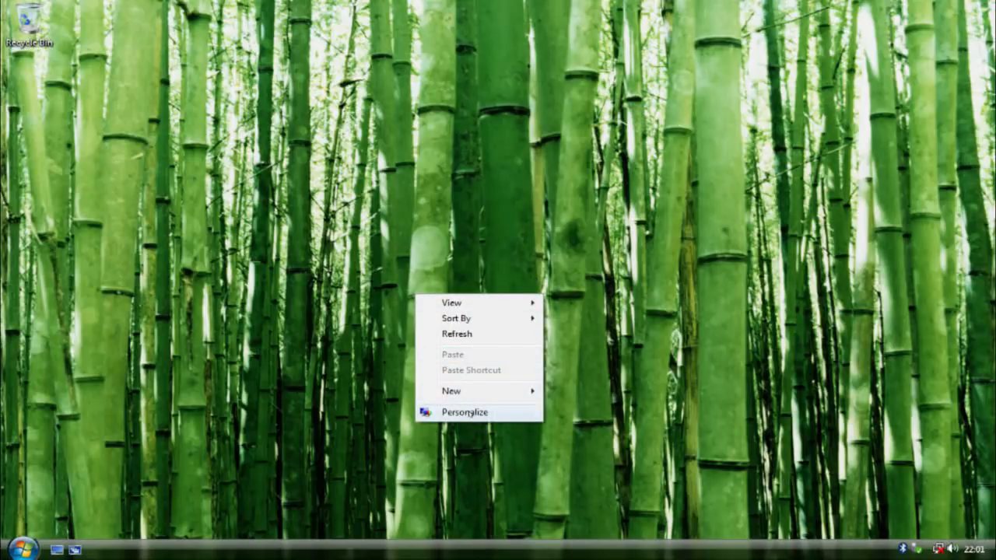
left_click(465, 413)
left_click_drag(439, 131, 402, 82)
left_click(418, 190)
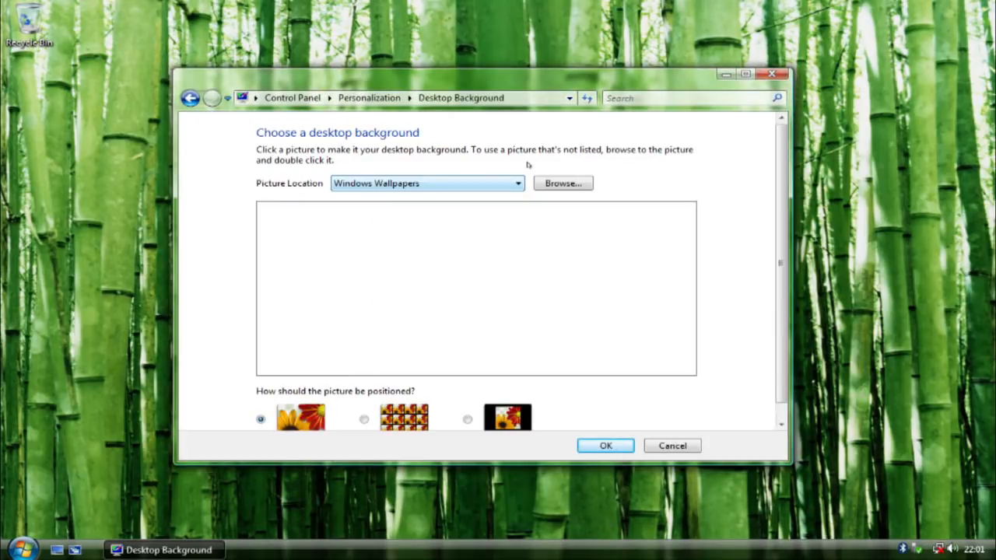
left_click(746, 73)
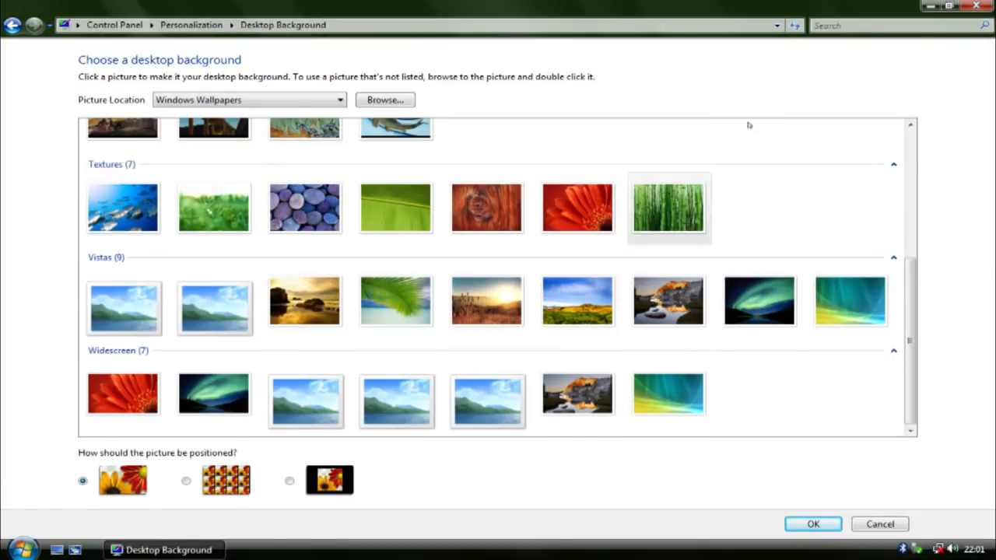
mouse_move(906, 387)
left_mouse_down()
mouse_move(909, 241)
mouse_move(949, 398)
mouse_move(901, 260)
left_mouse_up()
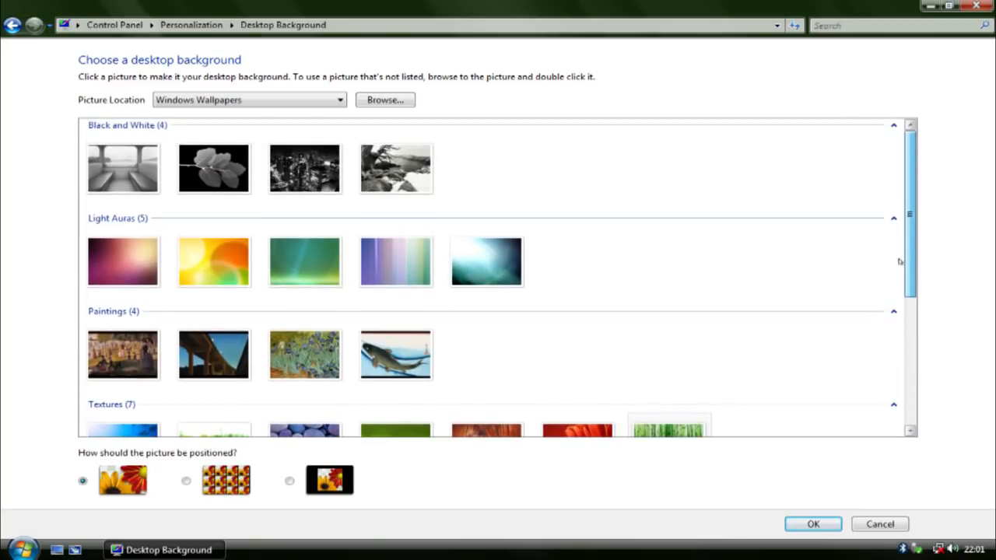
left_click(185, 27)
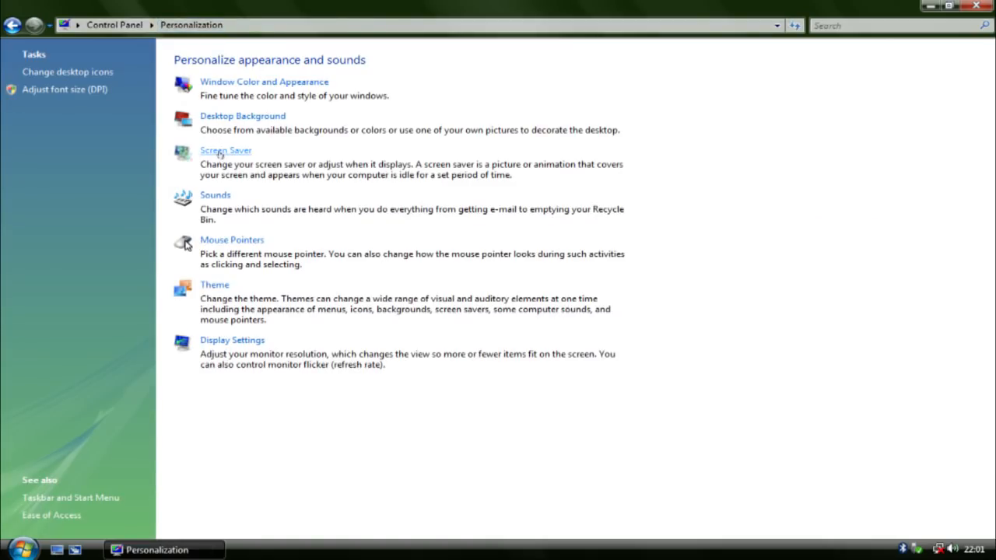
Examine the available screen savers and close the screen saver settings without making changes.
left_click(219, 152)
left_click(193, 325)
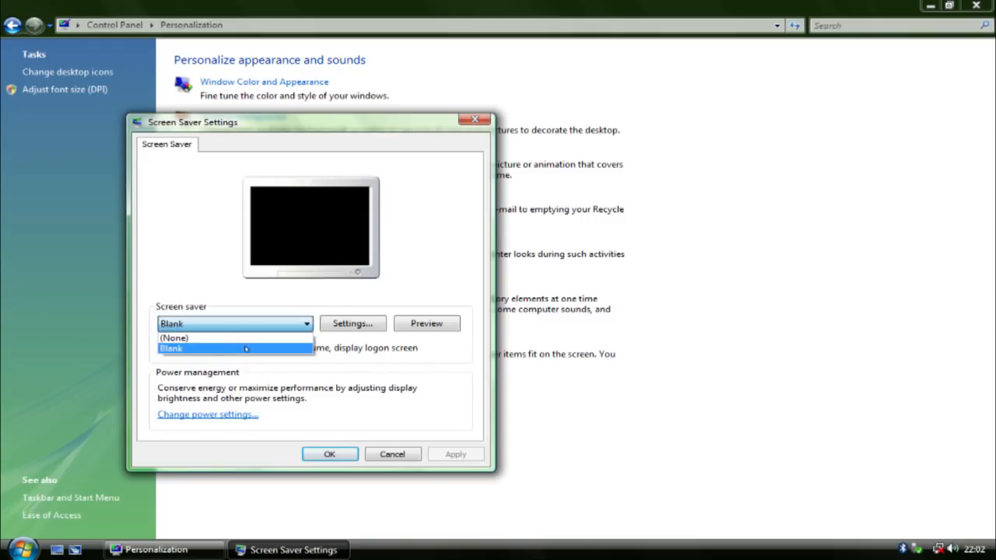
left_click(278, 322)
left_click(386, 455)
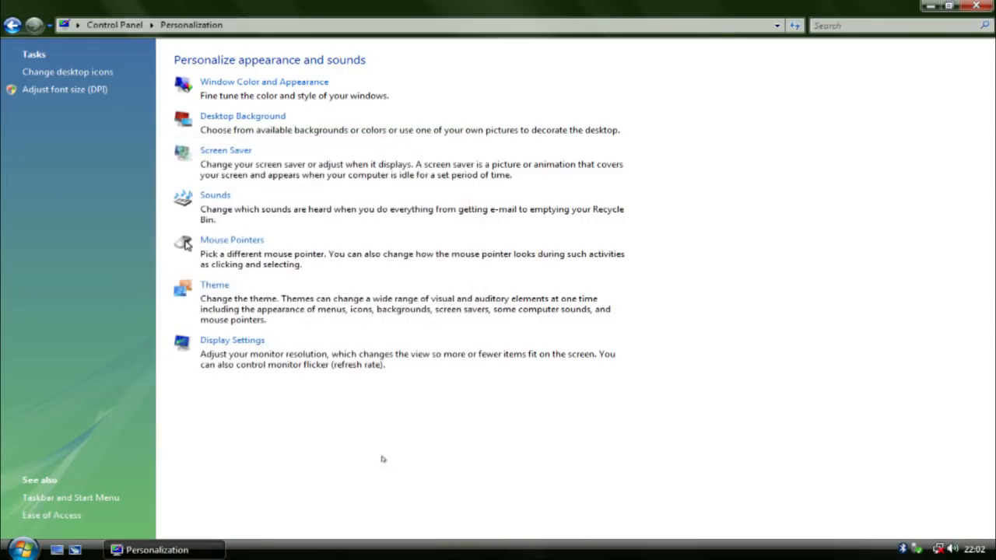
Examine the program event sounds in the sound scheme settings and close them without making changes.
left_click(210, 196)
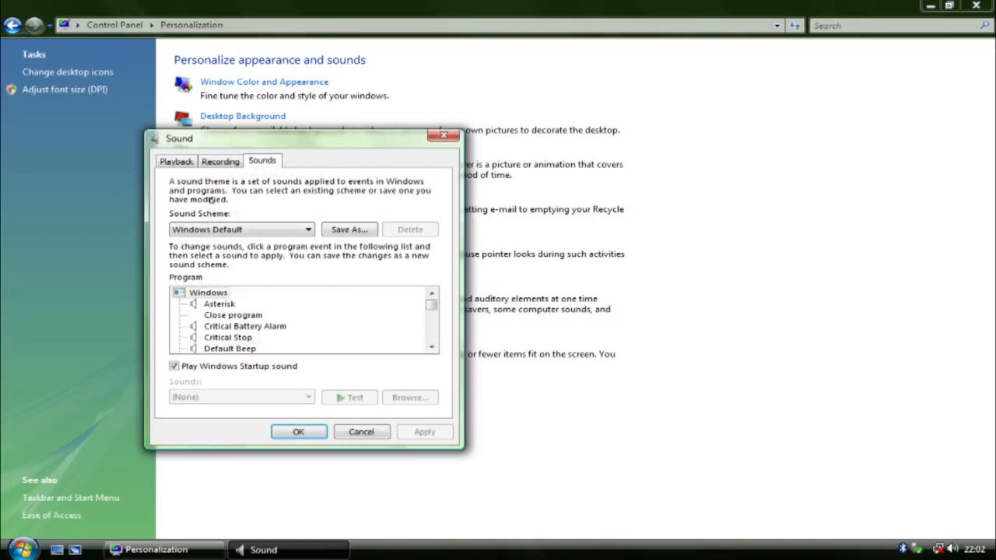
left_click_drag(432, 305, 434, 327)
left_click(368, 432)
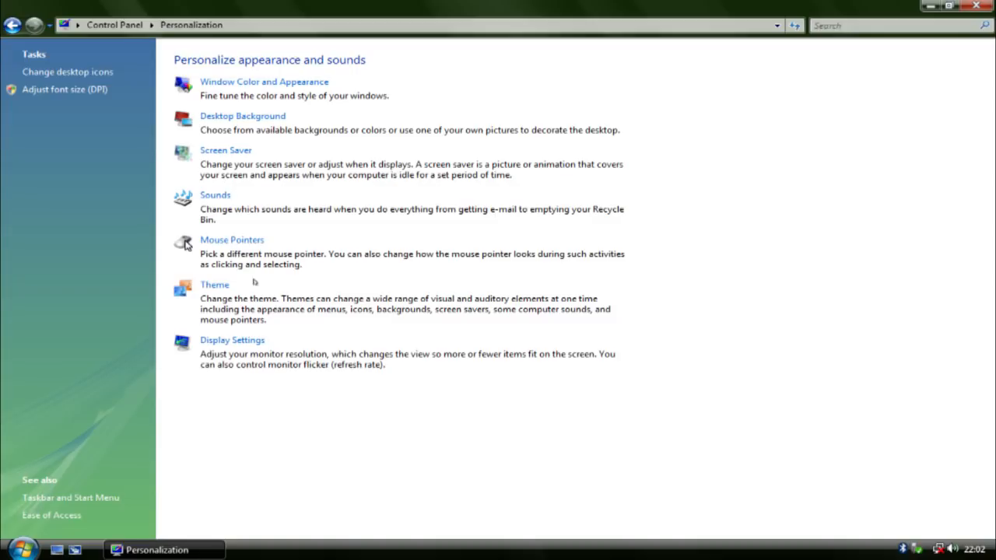
Examine the available mouse pointer schemes and close the mouse settings without making changes.
left_click(225, 242)
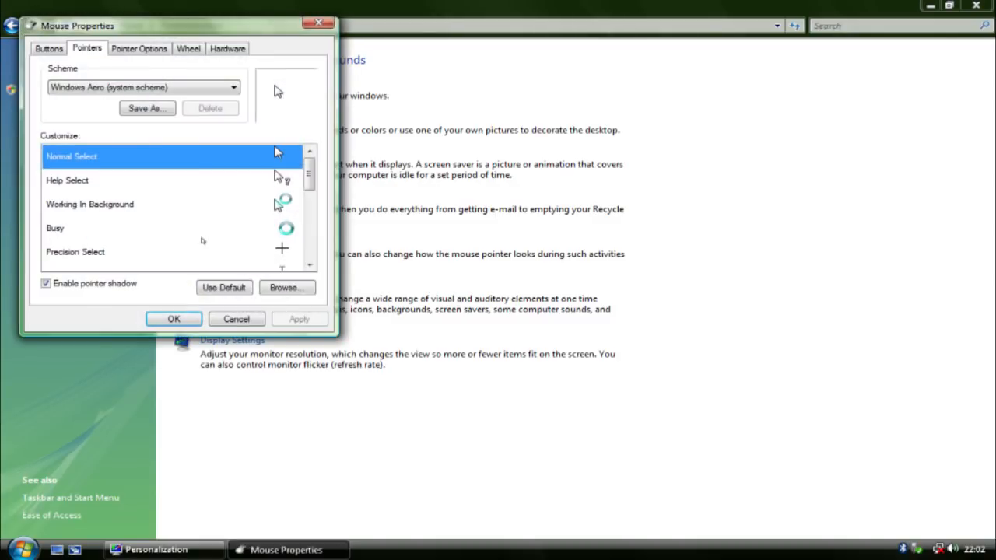
left_click(109, 87)
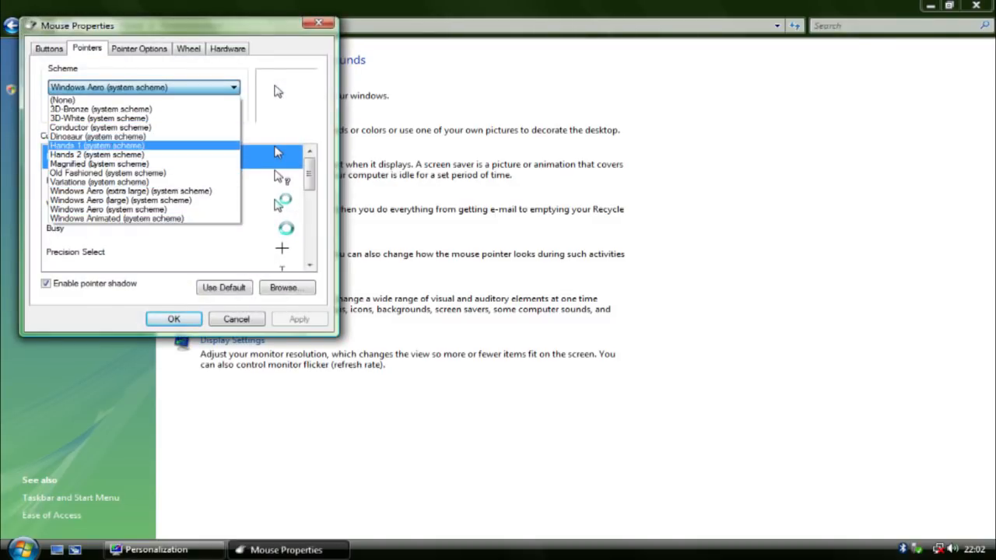
left_click(233, 321)
left_click(233, 321)
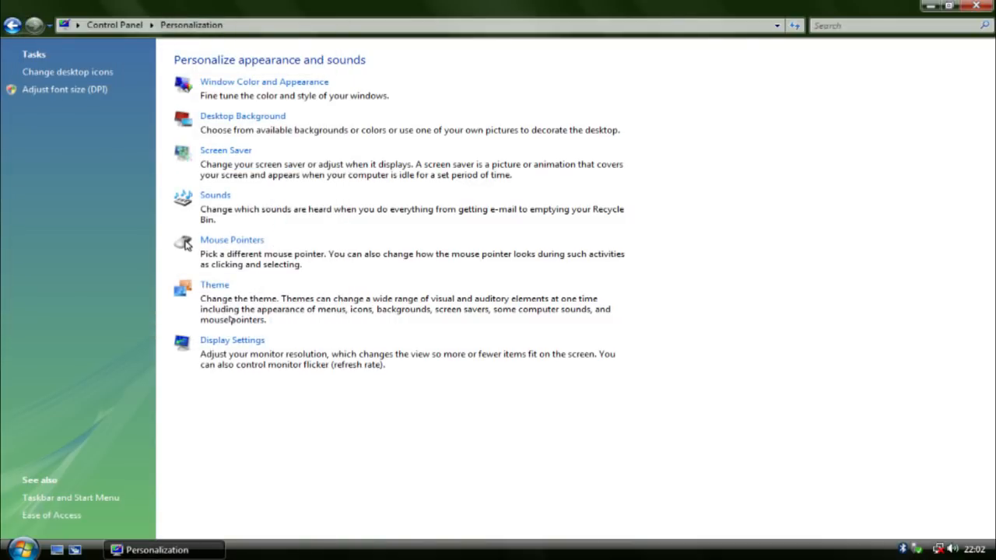
Examine the available desktop themes and close the theme settings without making changes.
left_click(111, 127)
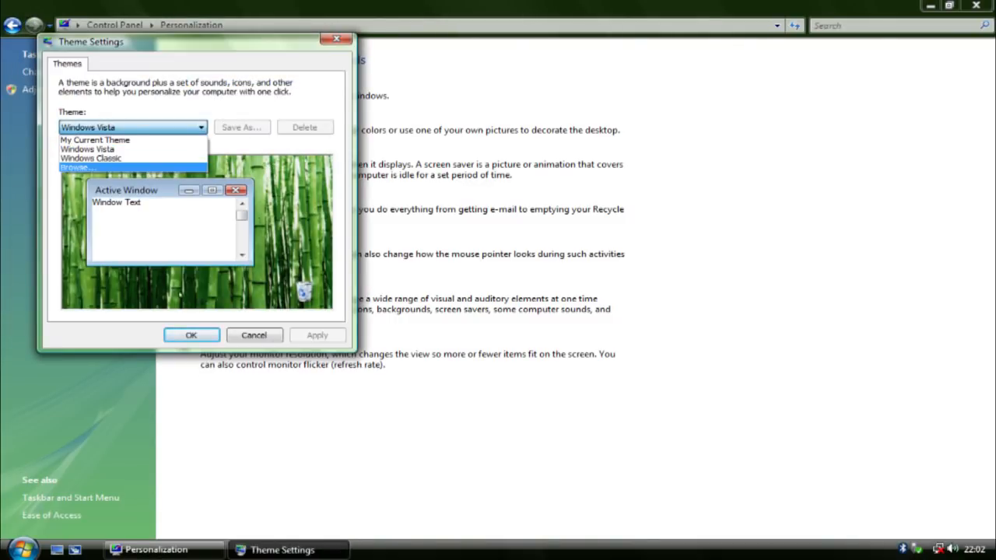
left_click(253, 337)
left_click(254, 335)
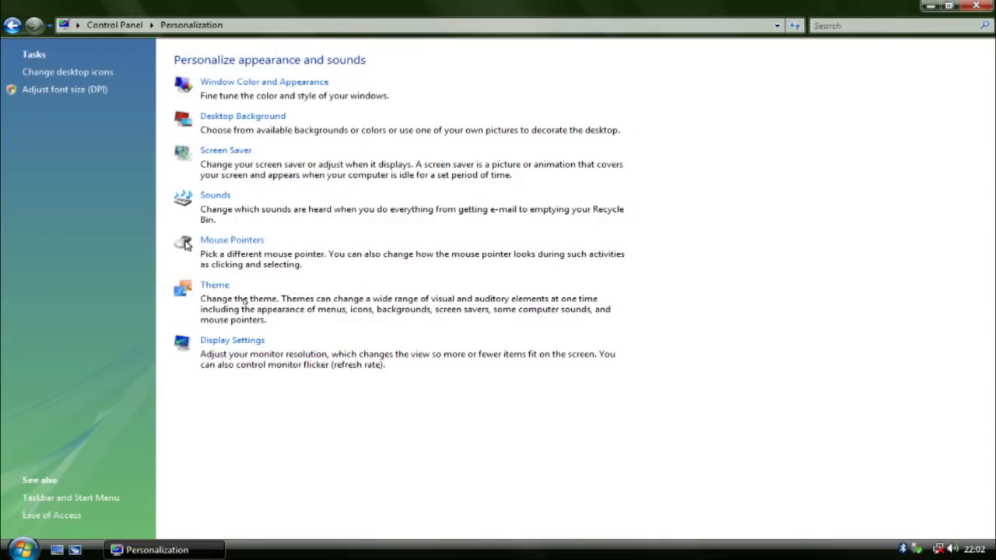
Examine the classic appearance color schemes, trying the Windows Vista Basic selection, and close the settings without applying it.
left_click(222, 84)
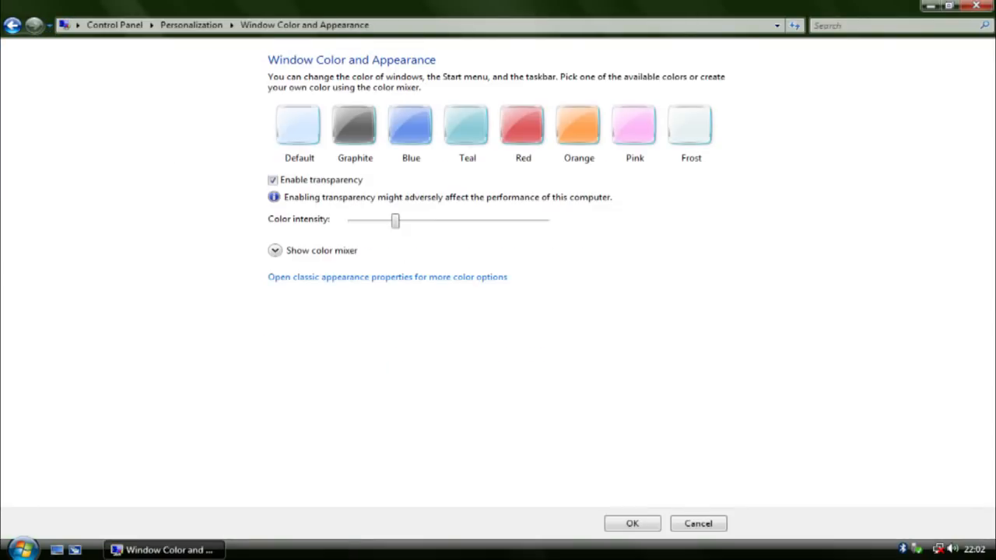
left_click(319, 277)
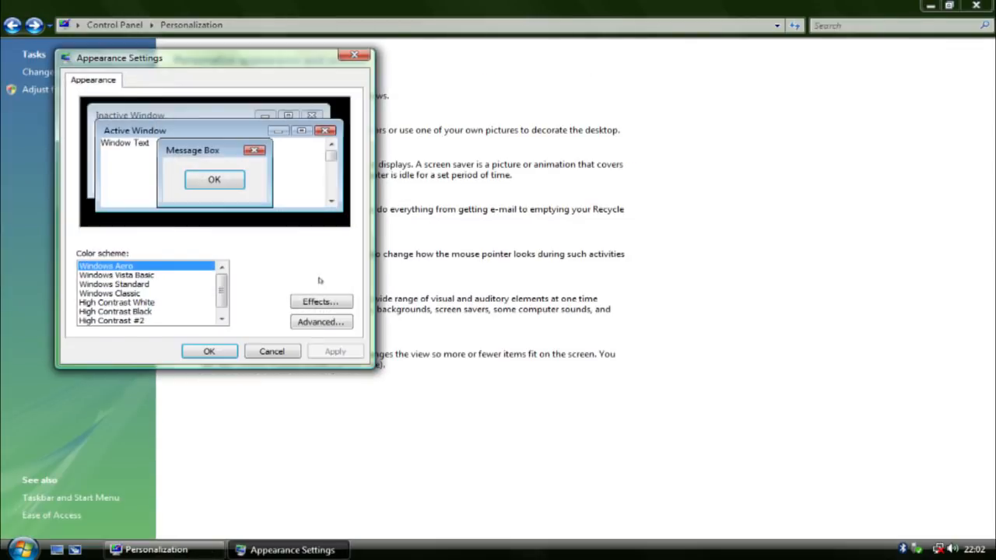
left_click(129, 276)
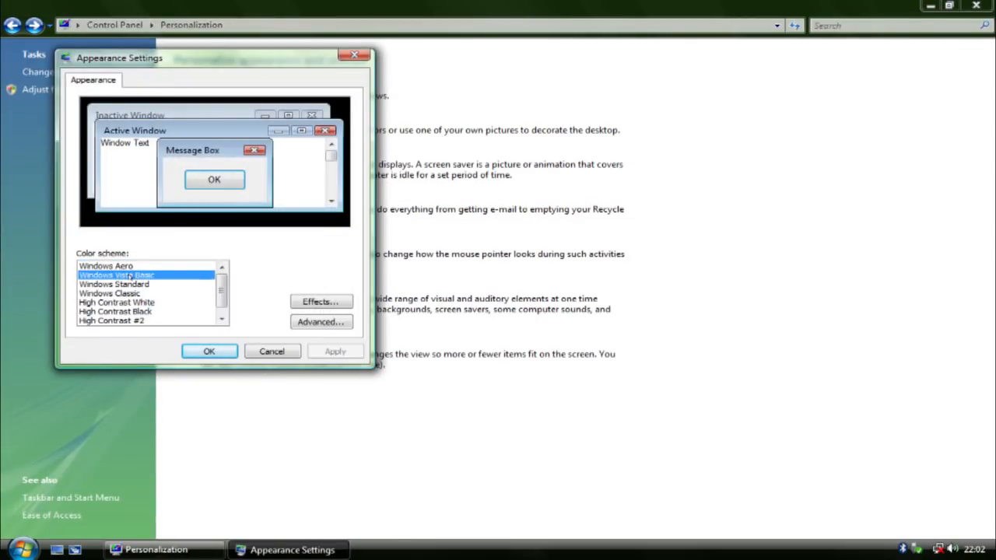
left_click(272, 349)
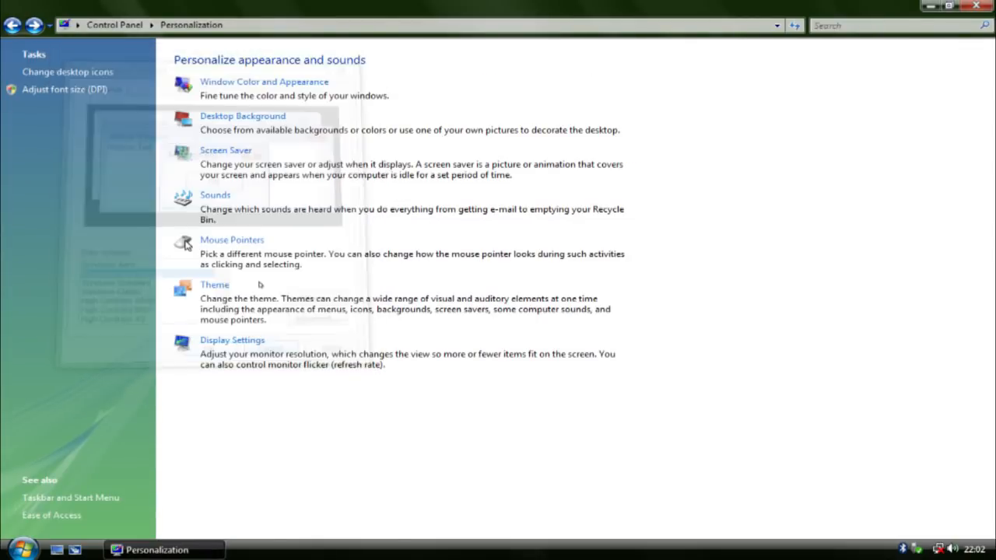
Return to the Personalization overview and close its window.
left_click(12, 25)
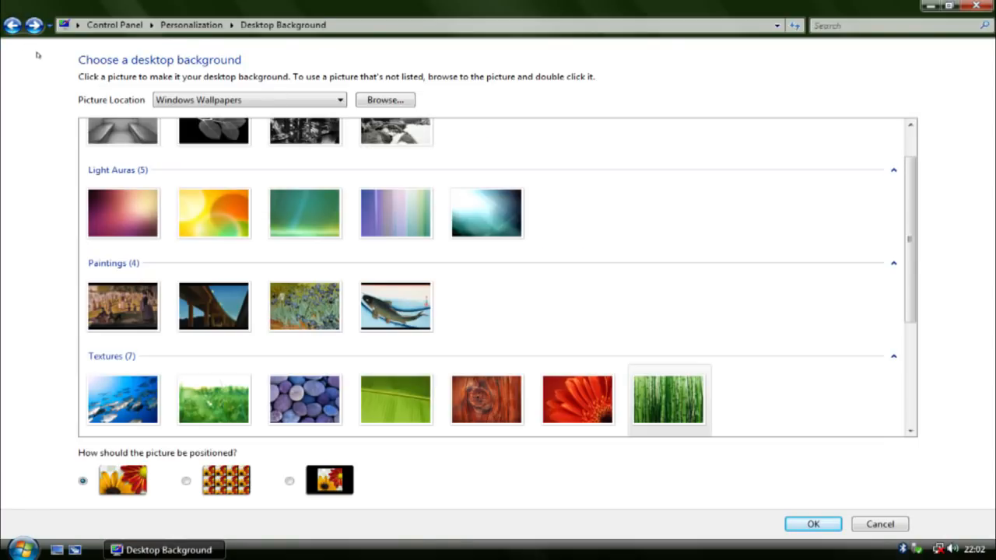
left_click(179, 26)
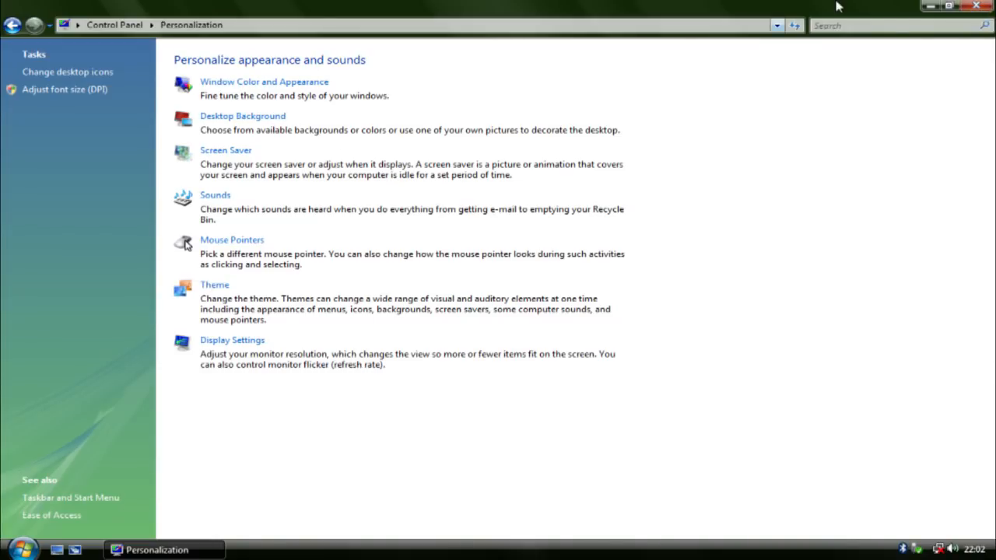
left_click(977, 6)
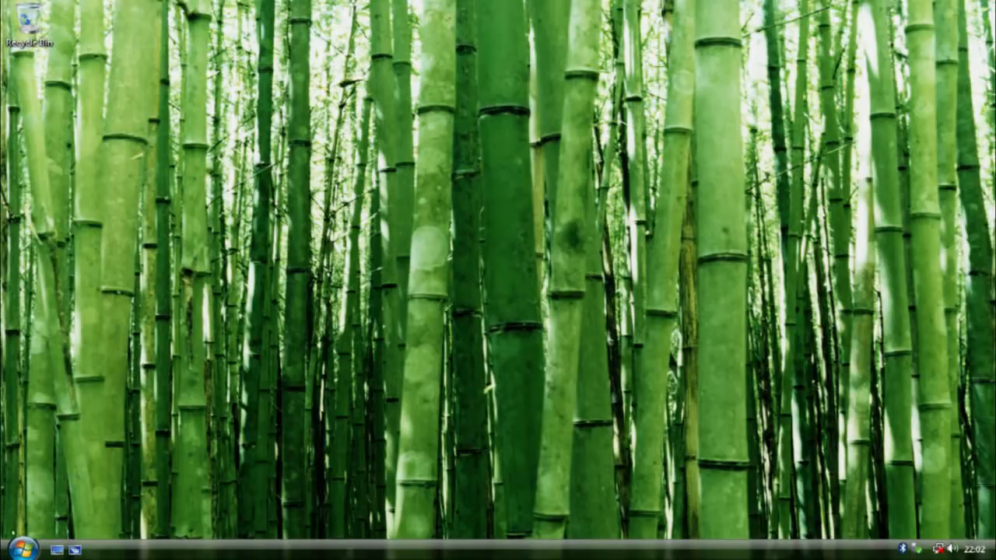
Open the properties of Computer and maximize the System window to view the basic computer information.
left_click(16, 547)
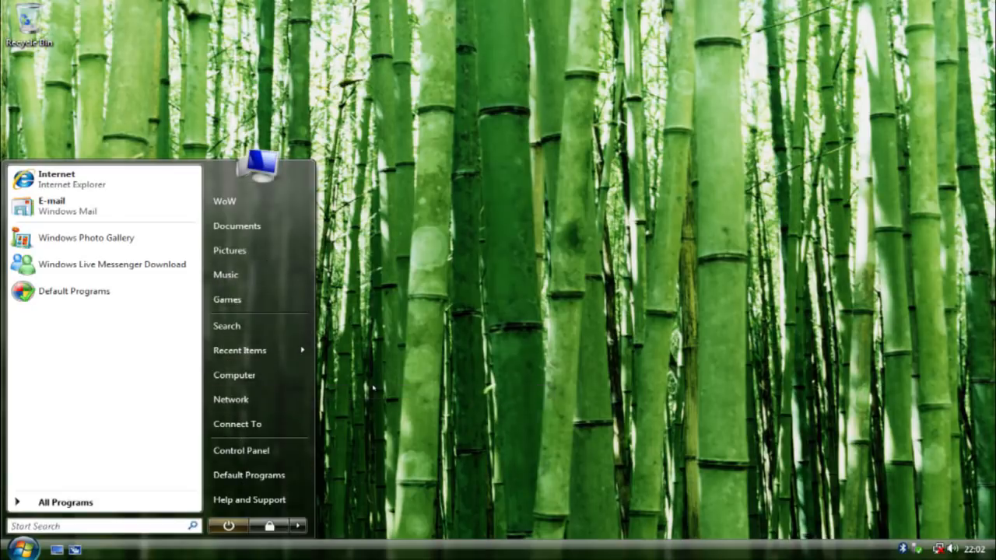
left_click(457, 362)
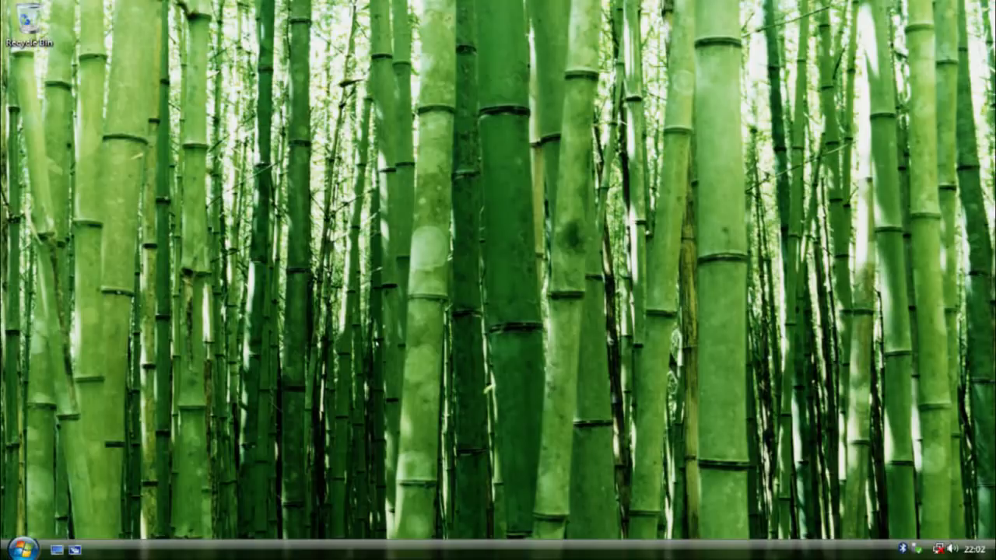
left_click(22, 549)
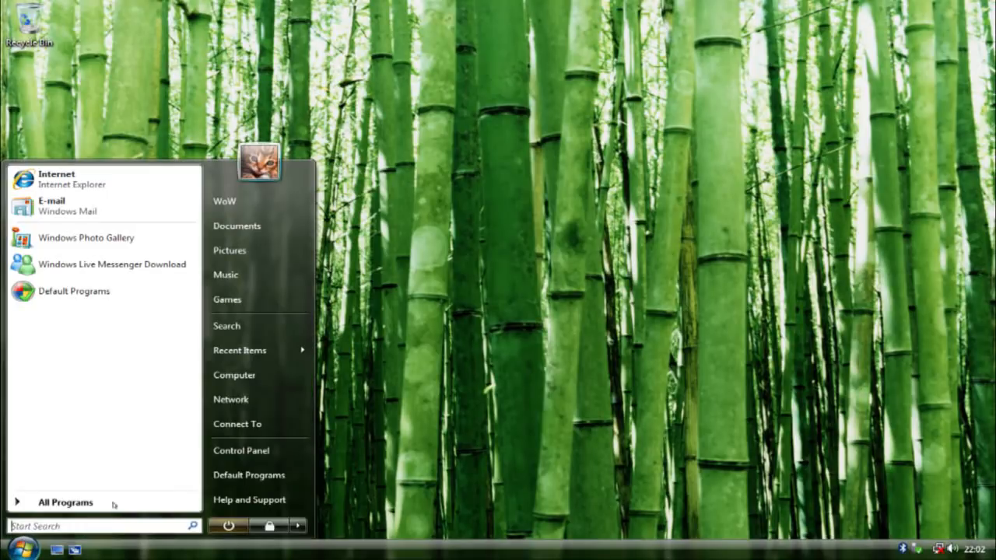
right_click(230, 375)
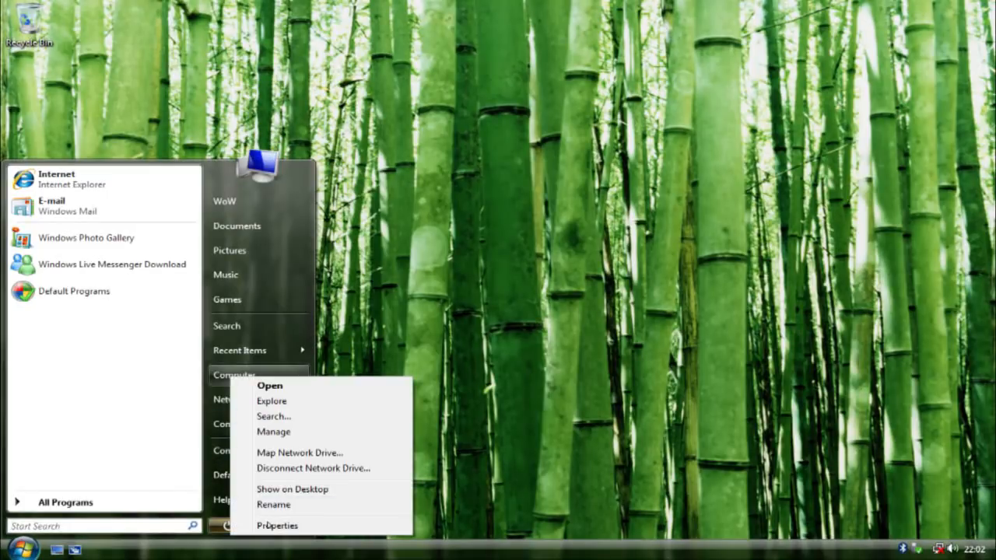
left_click(269, 527)
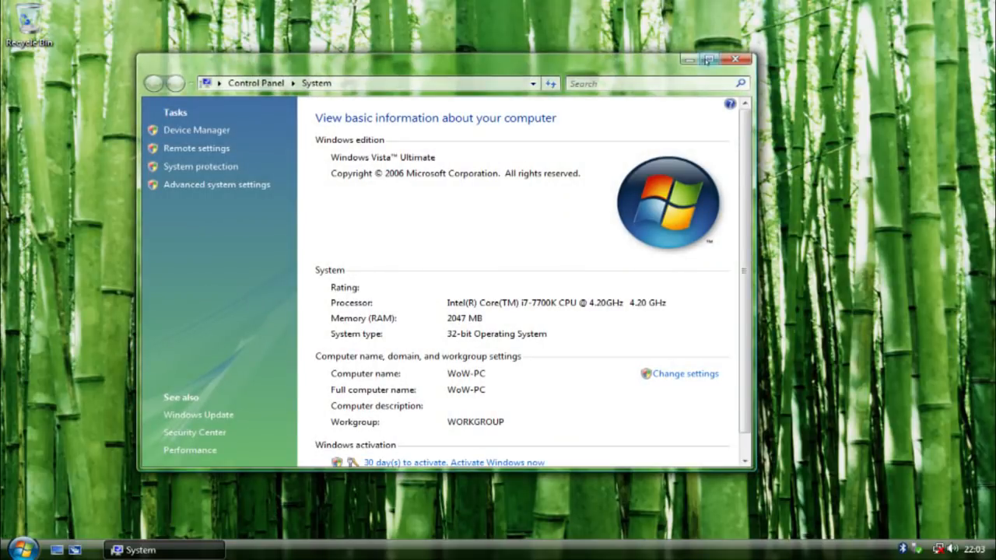
left_click(707, 59)
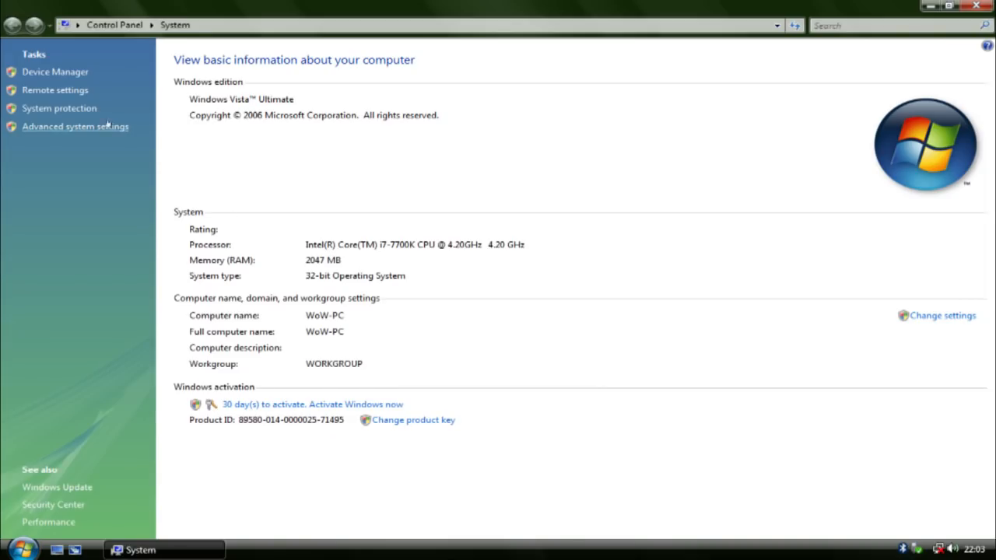
Examine the Computer Name, Hardware and Advanced pages of System Properties and close the dialog without making changes.
left_click(59, 108)
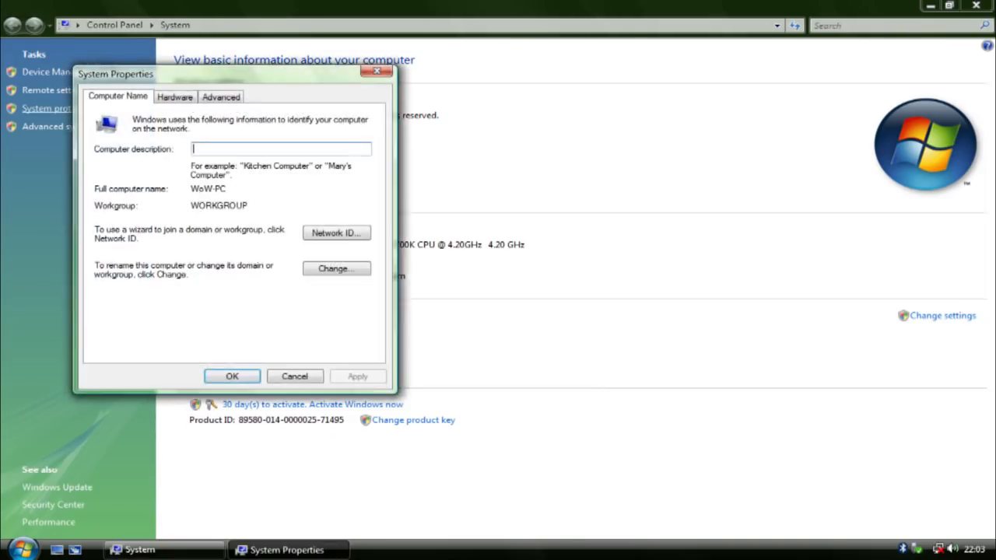
left_click_drag(101, 103, 493, 187)
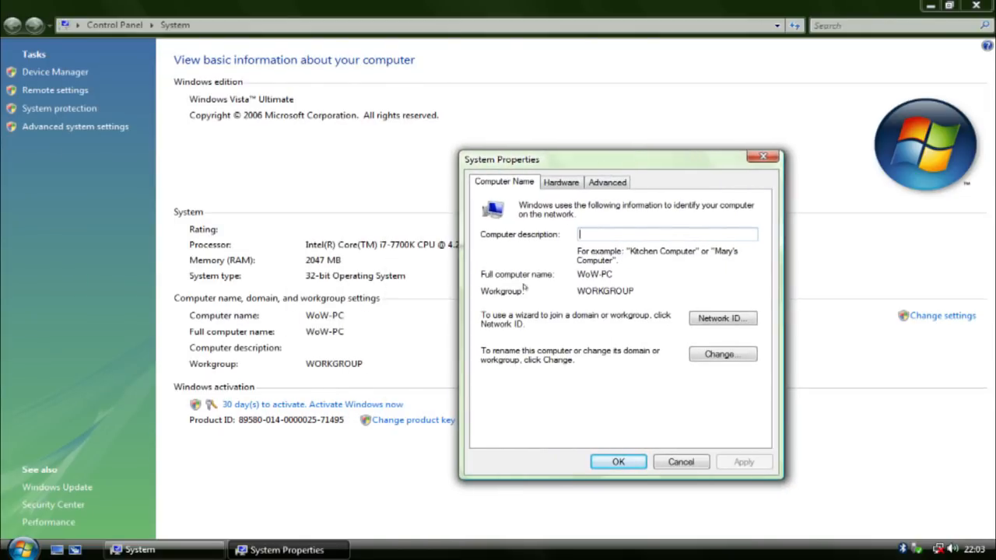
left_click(554, 186)
left_click(607, 185)
left_click(497, 185)
left_click(568, 184)
left_click(608, 183)
left_click(528, 183)
left_click(679, 461)
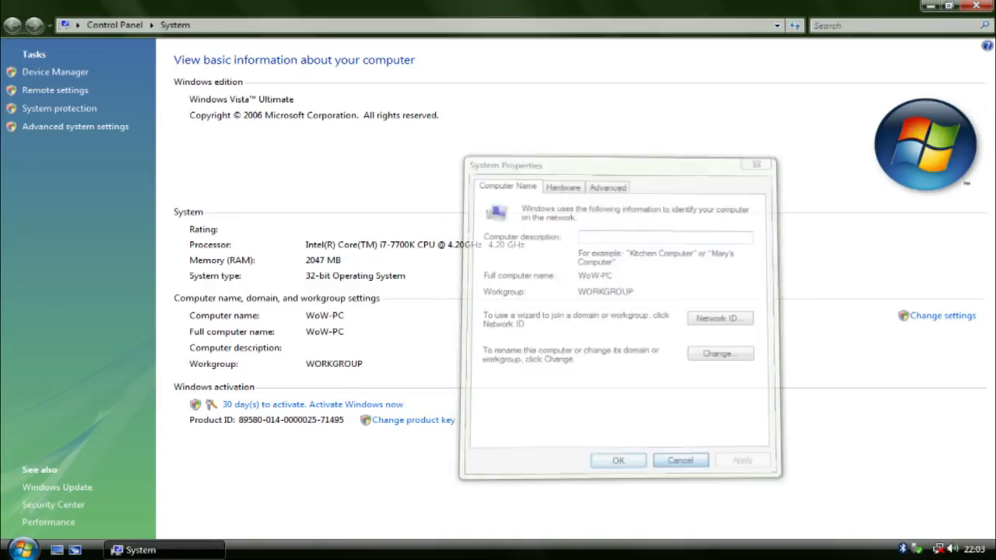
Examine the device categories and the Ethernet Controller under Other devices in Device Manager, and close it along with the System window.
left_click(55, 72)
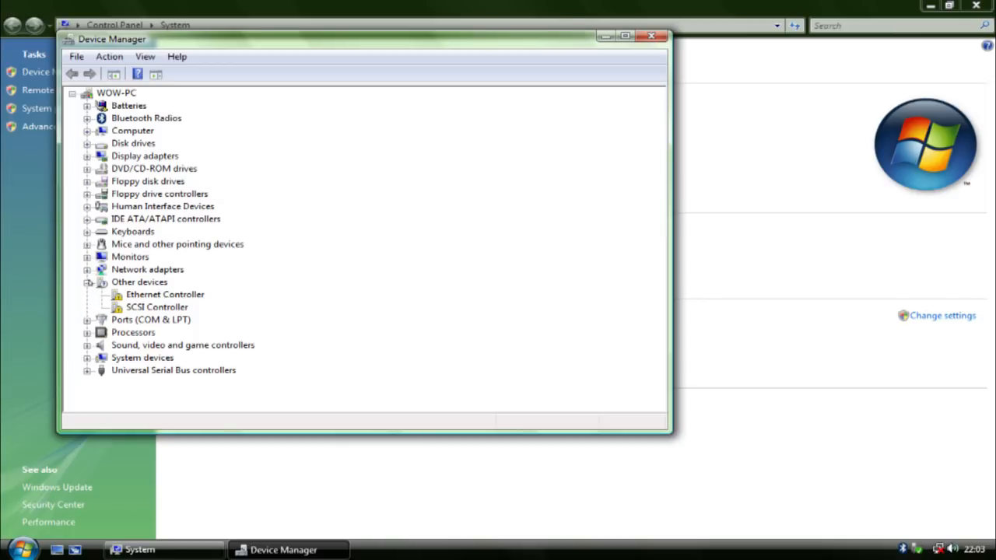
left_click_drag(210, 48, 377, 67)
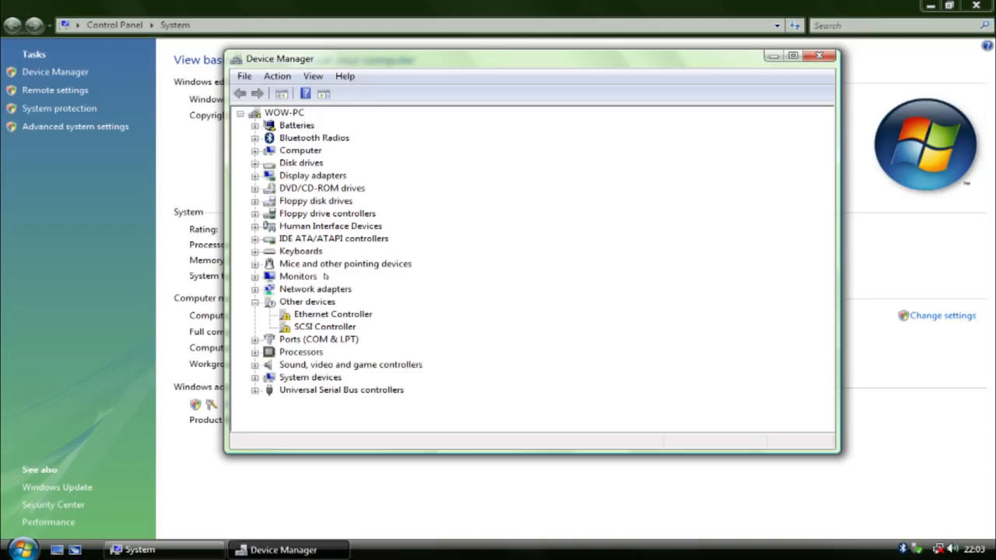
left_click(314, 316)
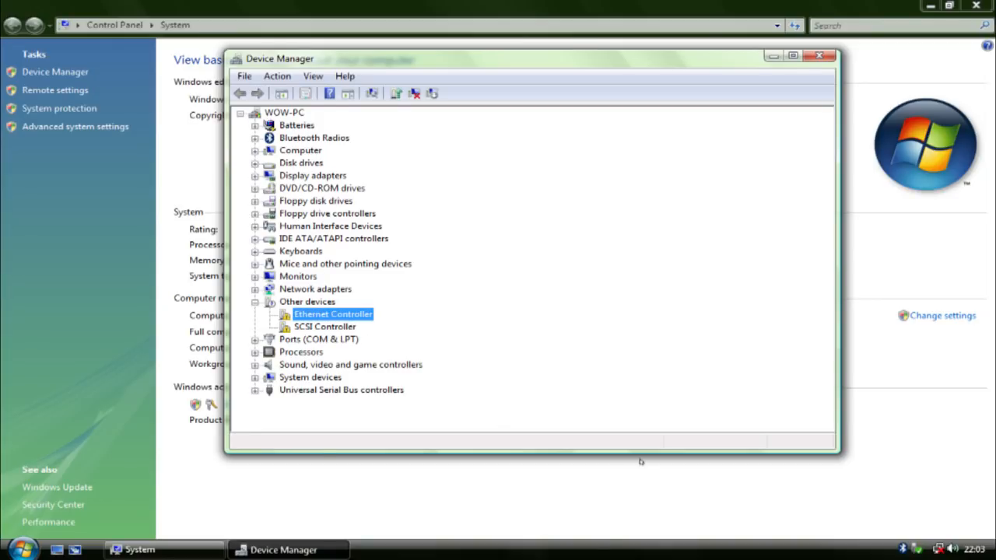
left_click(815, 56)
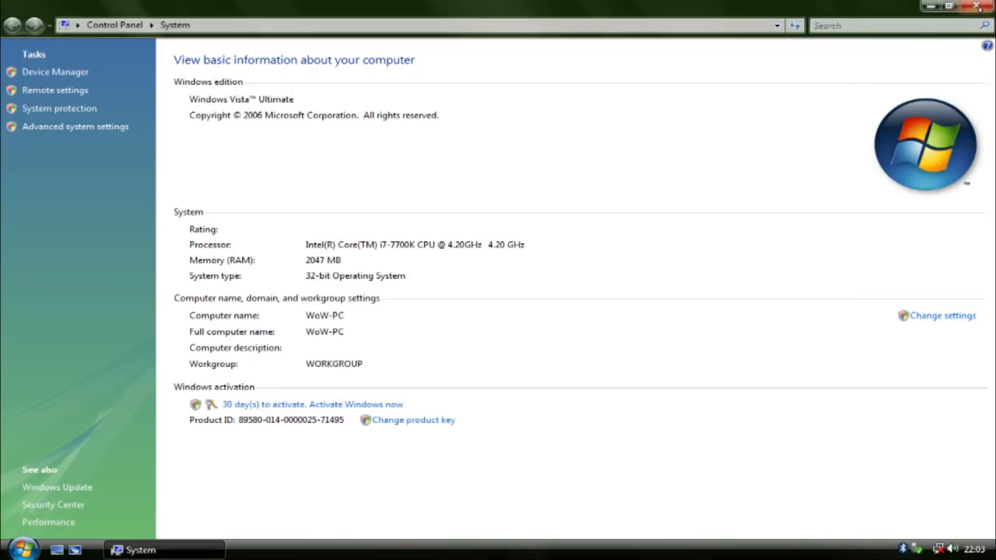
left_click(976, 6)
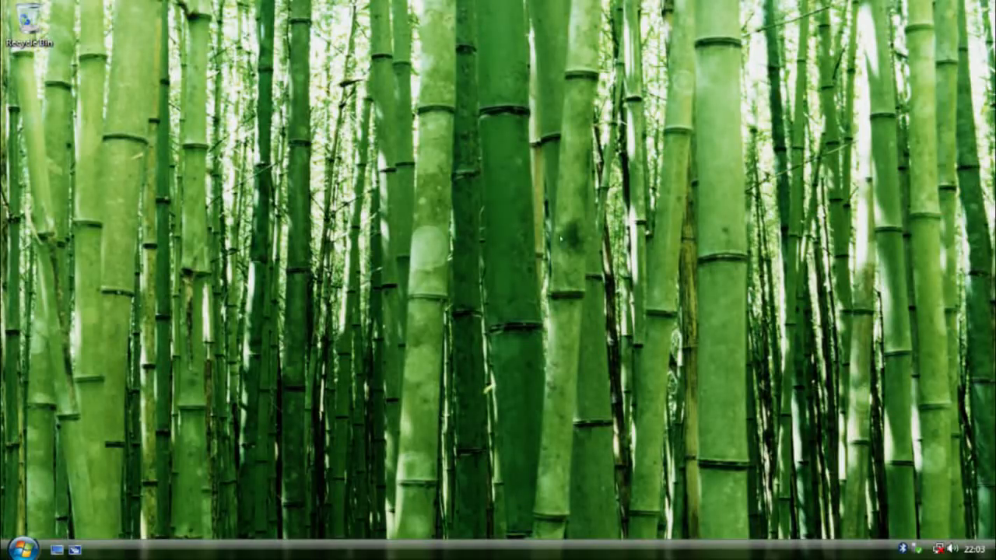
Examine the installed programs and the contents of the Accessories folder, and return to the desktop.
left_click(22, 549)
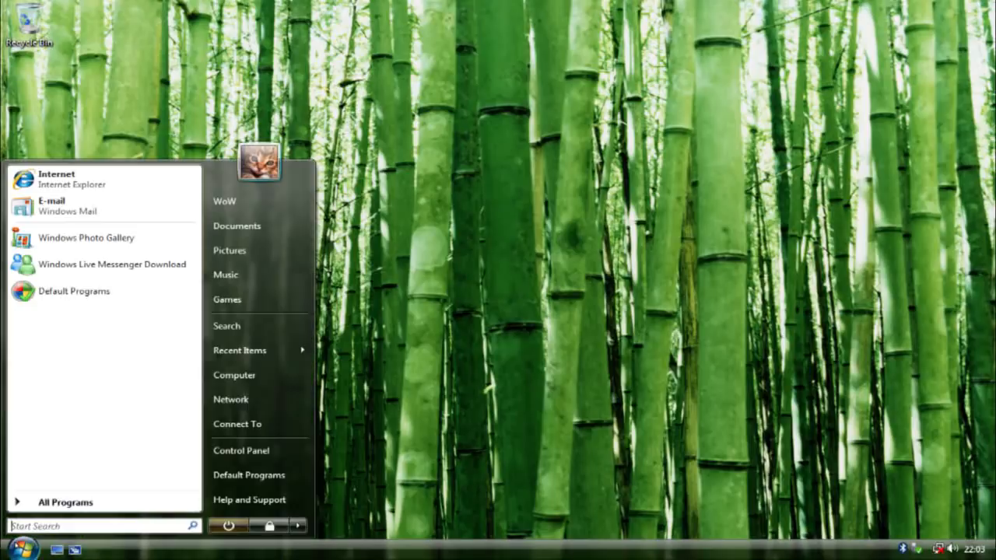
left_click(66, 502)
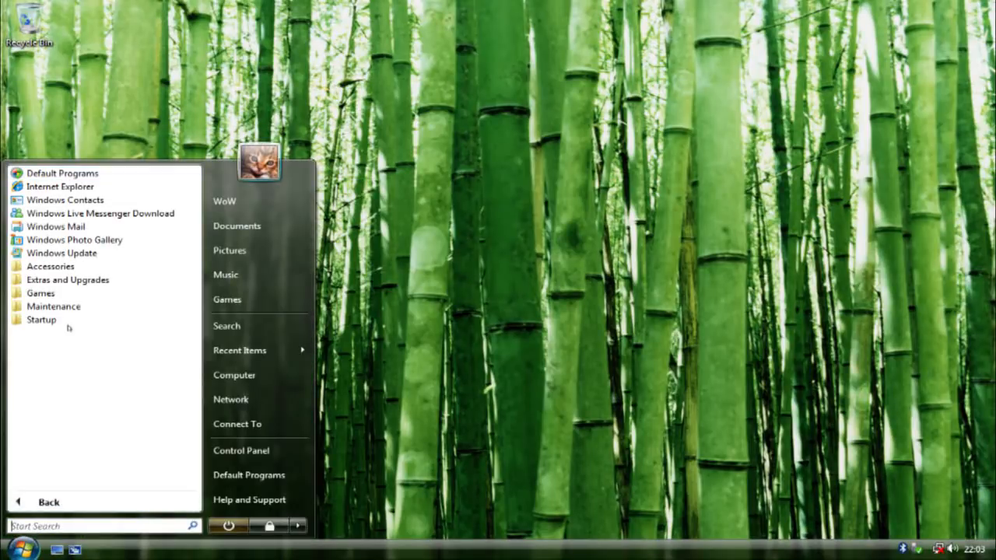
left_click(50, 267)
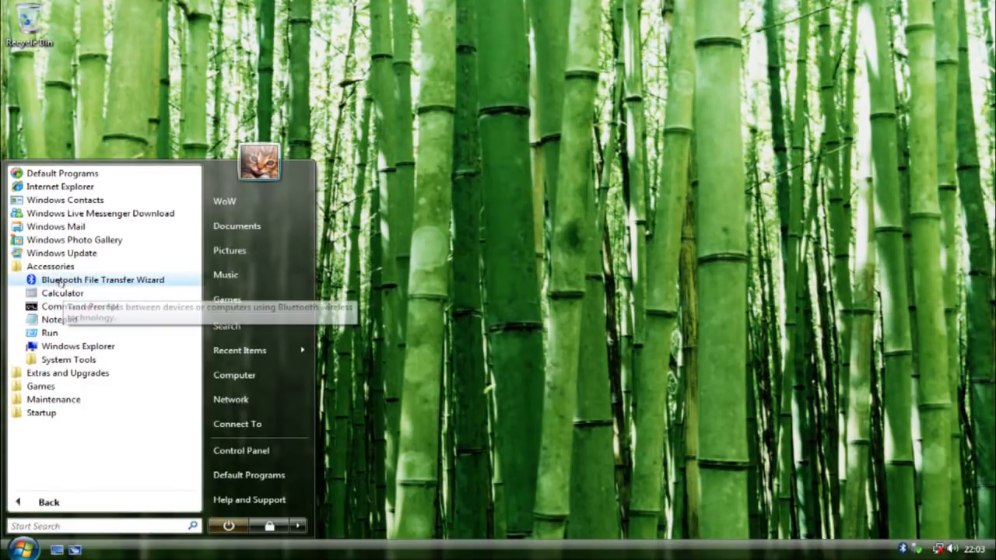
left_click(489, 344)
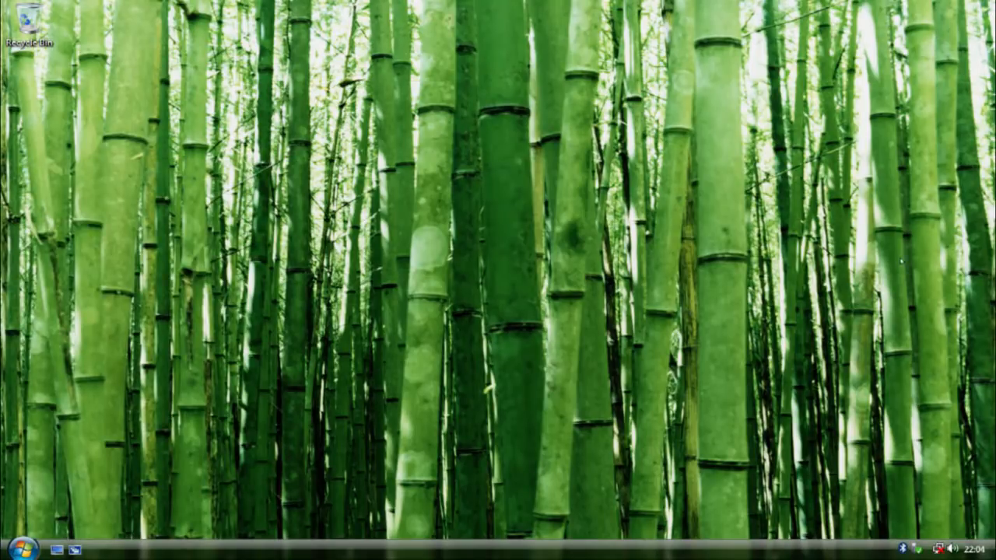
right_click(285, 297)
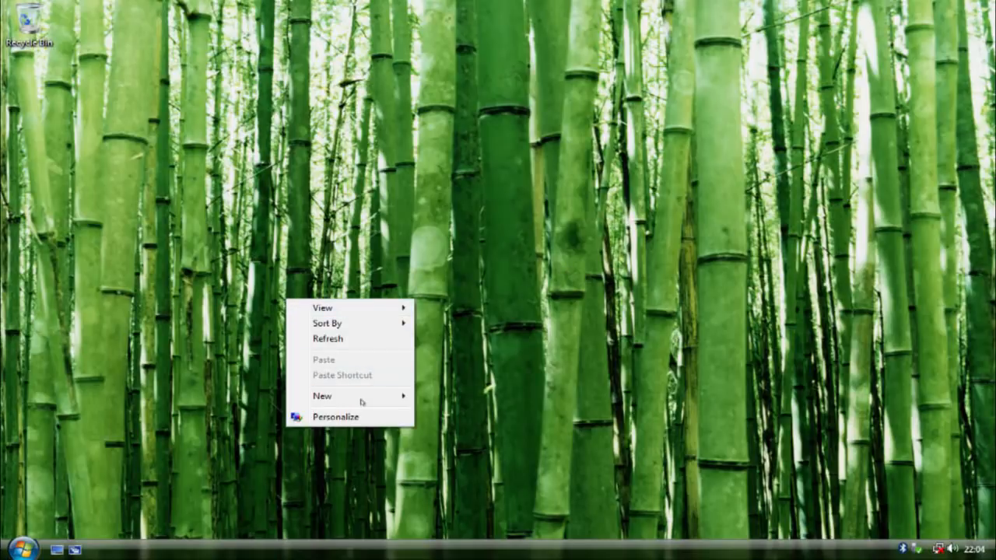
left_click(203, 421)
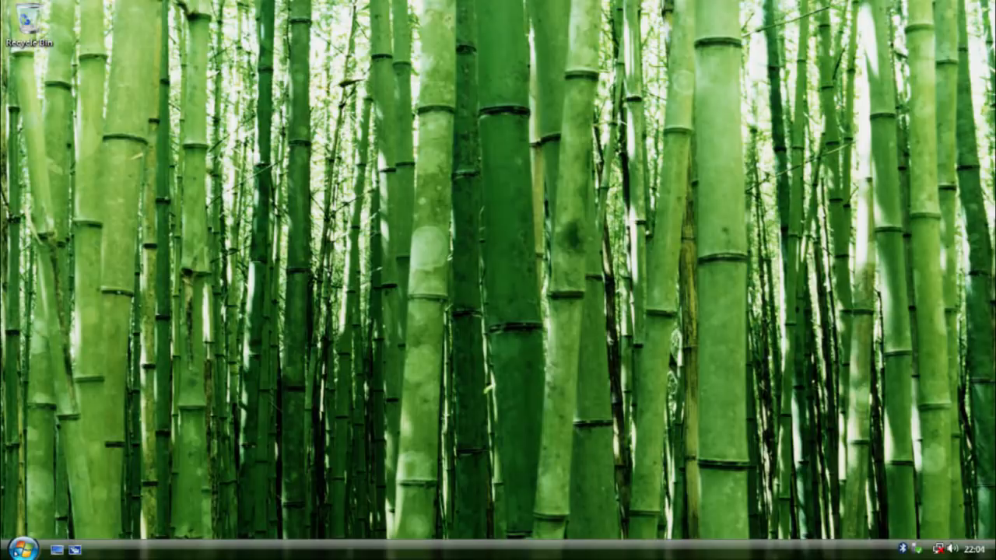
Open Computer in a maximized window and browse to the root of Local Disk (C:).
left_click(23, 549)
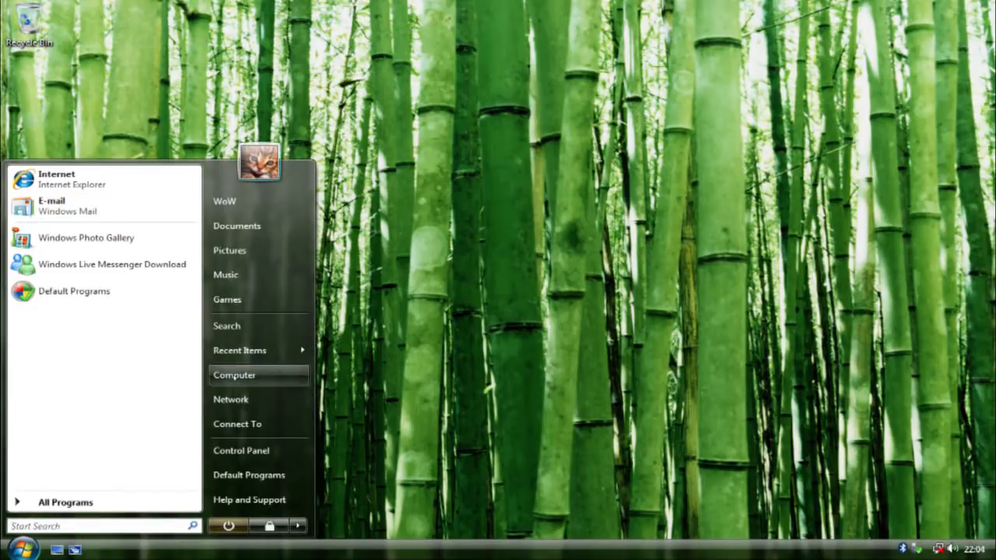
left_click(235, 376)
left_click(616, 46)
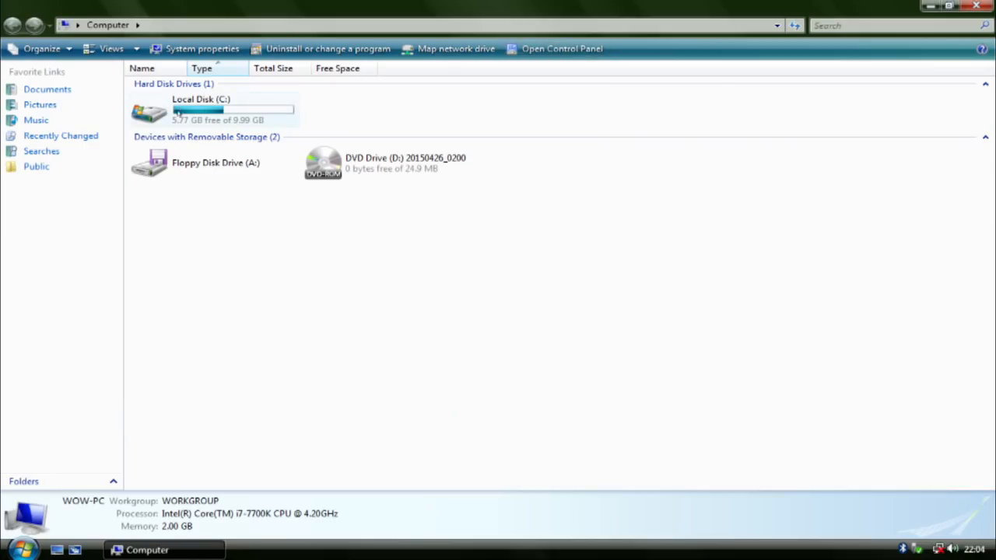
double_click(169, 108)
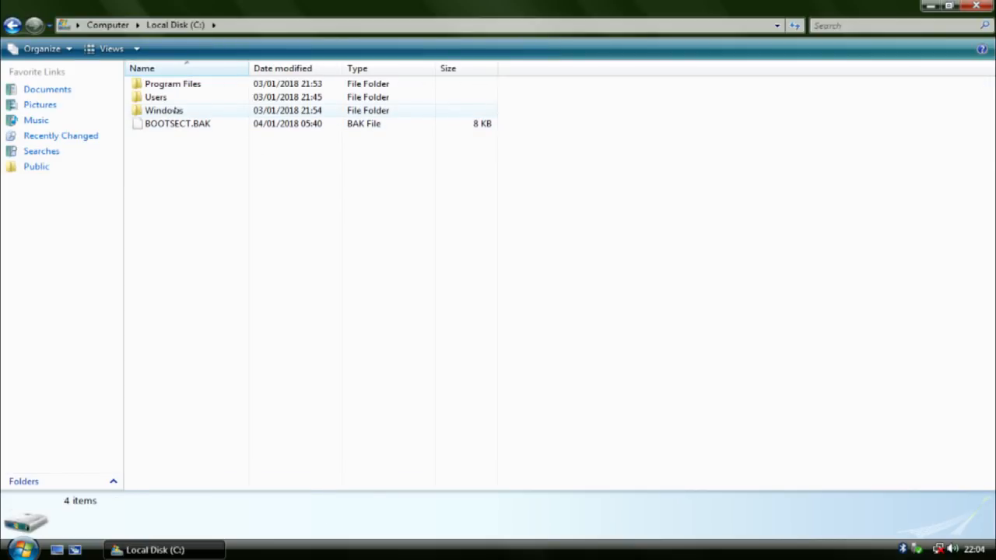
Open the Windows folder on Local Disk (C:) and examine its subfolders and files down to the end of the list.
double_click(165, 111)
scroll(249, 386, "down", 6)
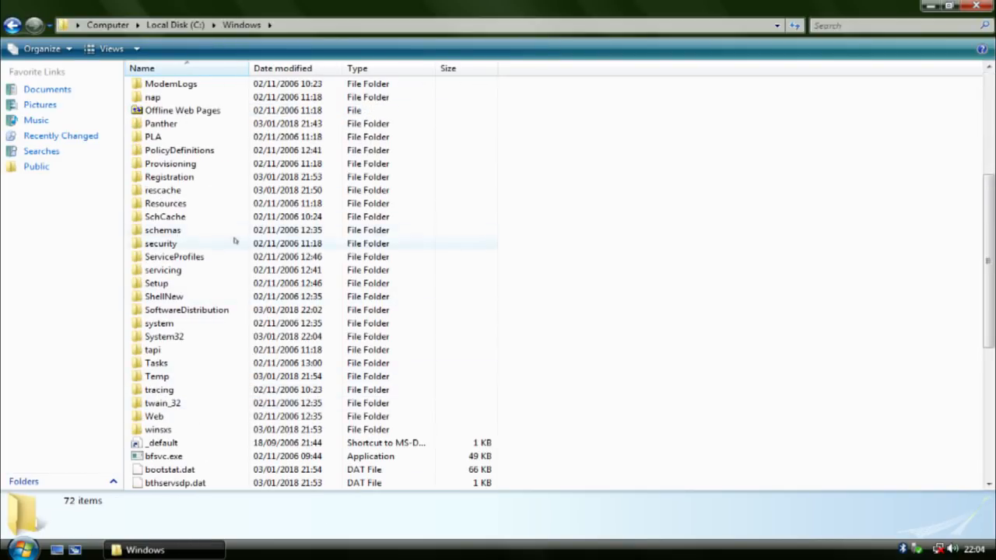
scroll(212, 392, "down", 4)
scroll(213, 392, "down", 4)
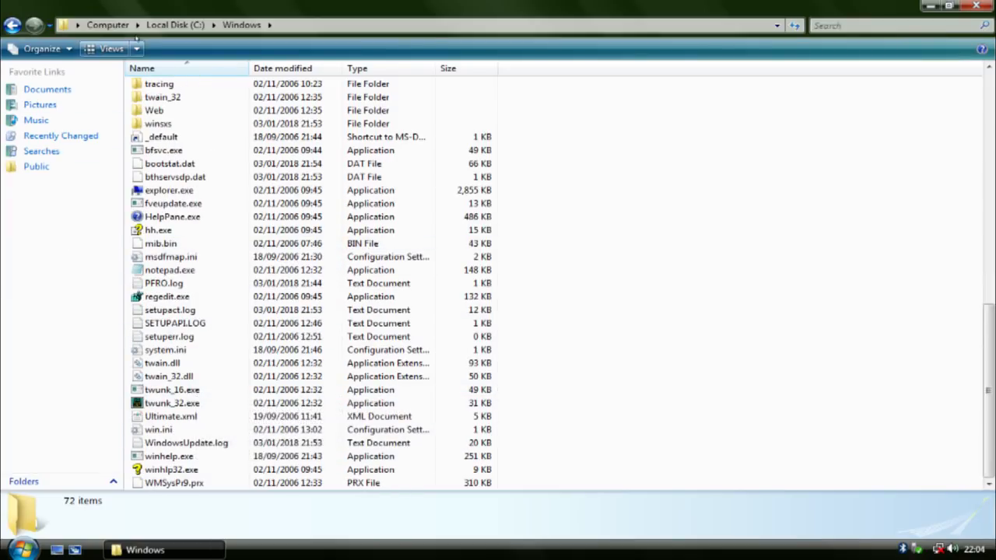
Switch from the Windows folder to Control Panel and examine its items in both the restored and maximized window.
left_click(77, 25)
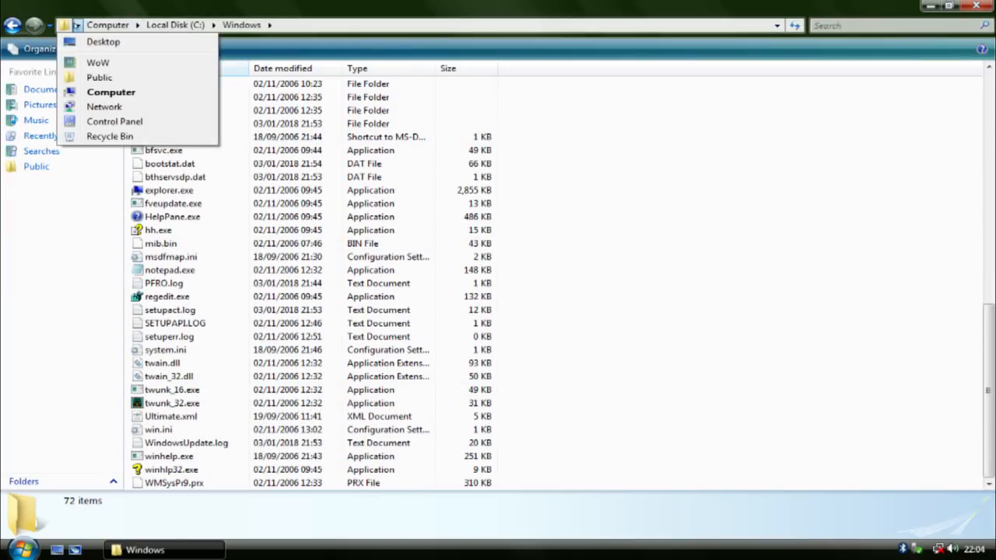
left_click(101, 121)
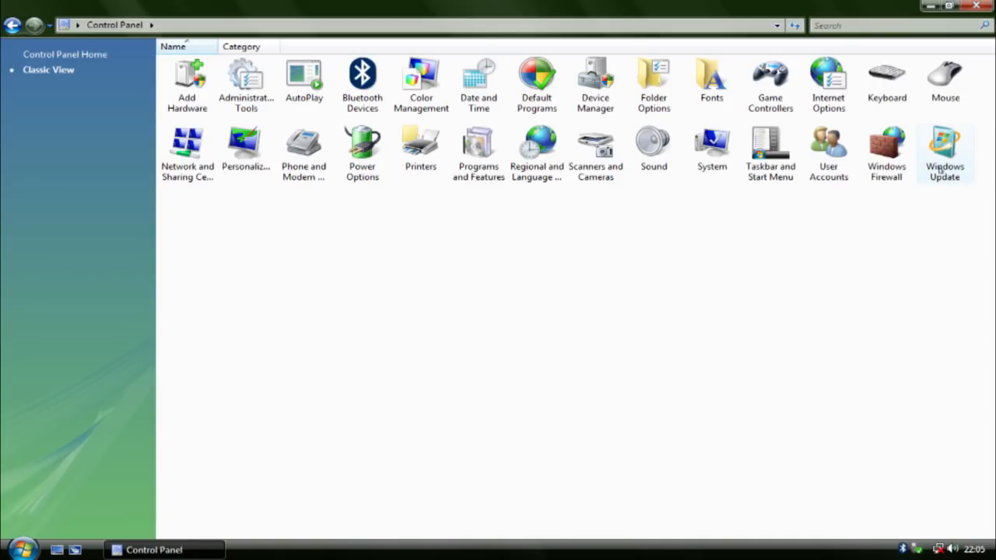
left_click(948, 7)
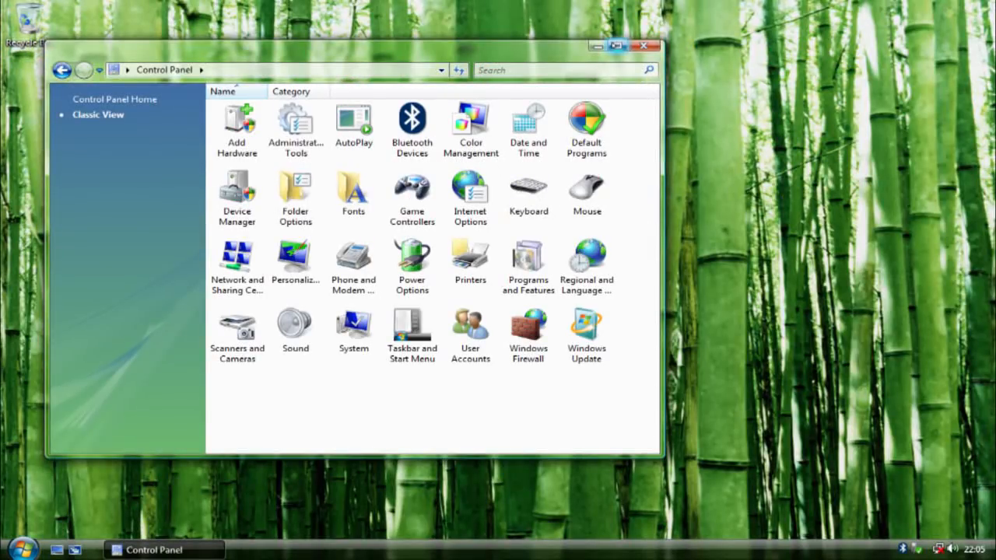
left_click(618, 47)
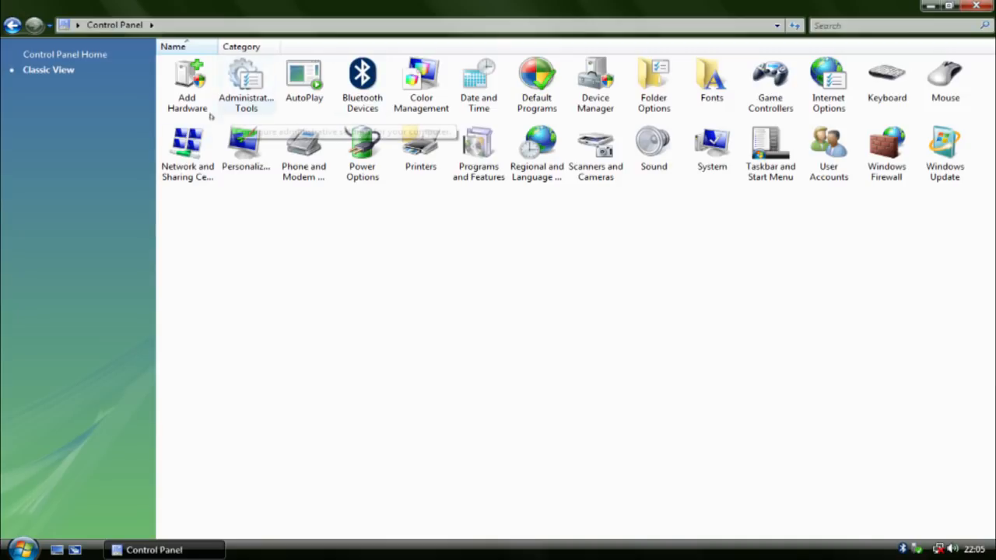
Open Services, System Configuration and Task Scheduler from Administrative Tools, and return to Control Panel, closing Task Scheduler.
double_click(227, 91)
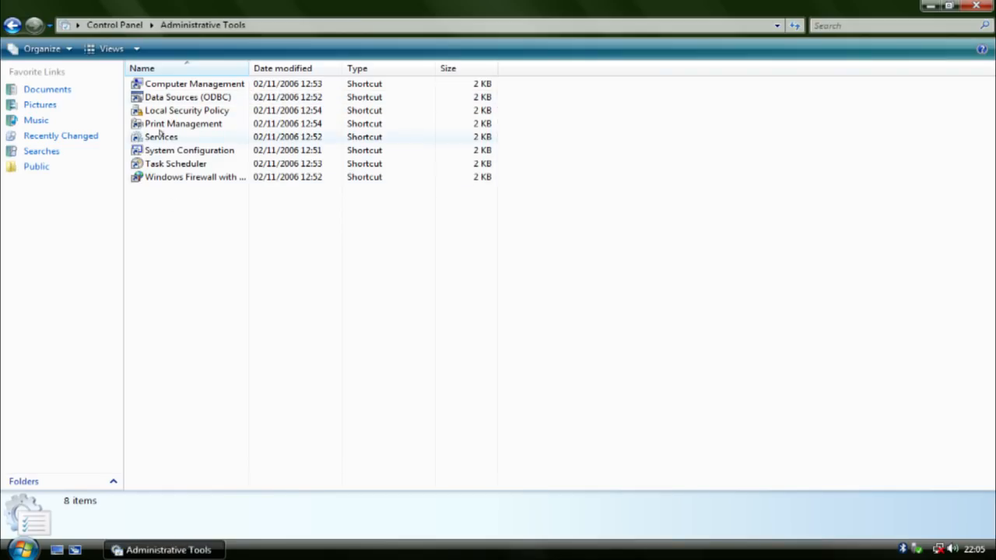
double_click(159, 137)
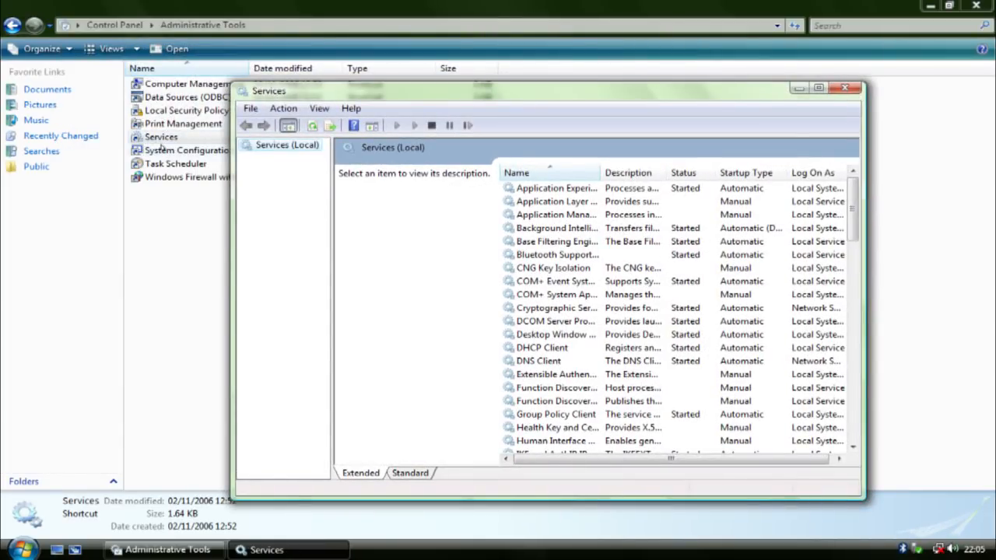
double_click(158, 150)
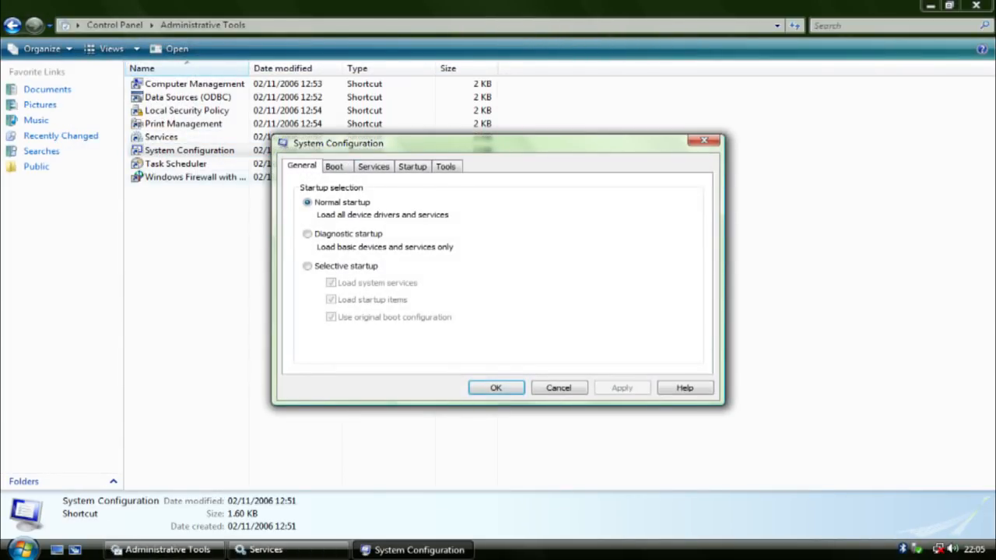
left_click(155, 165)
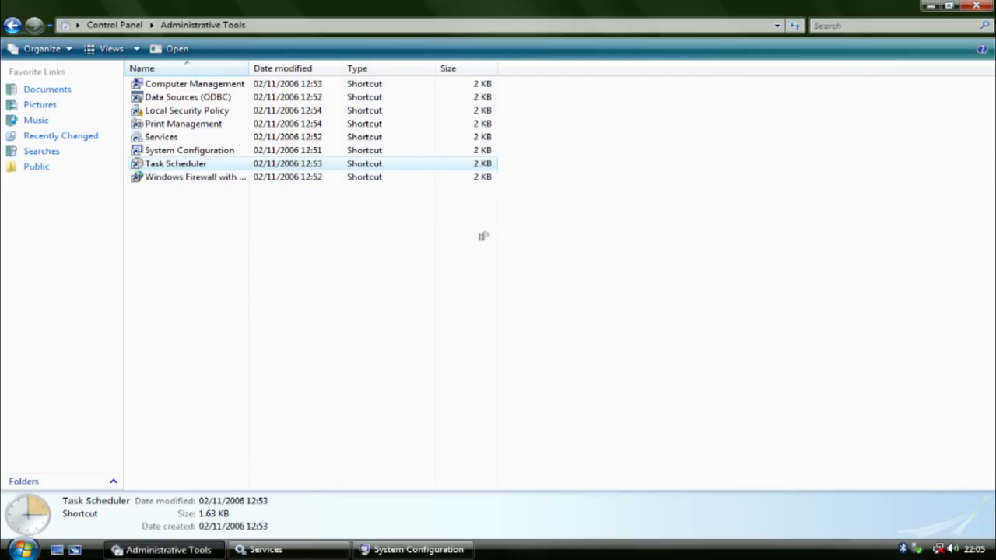
left_click(12, 25)
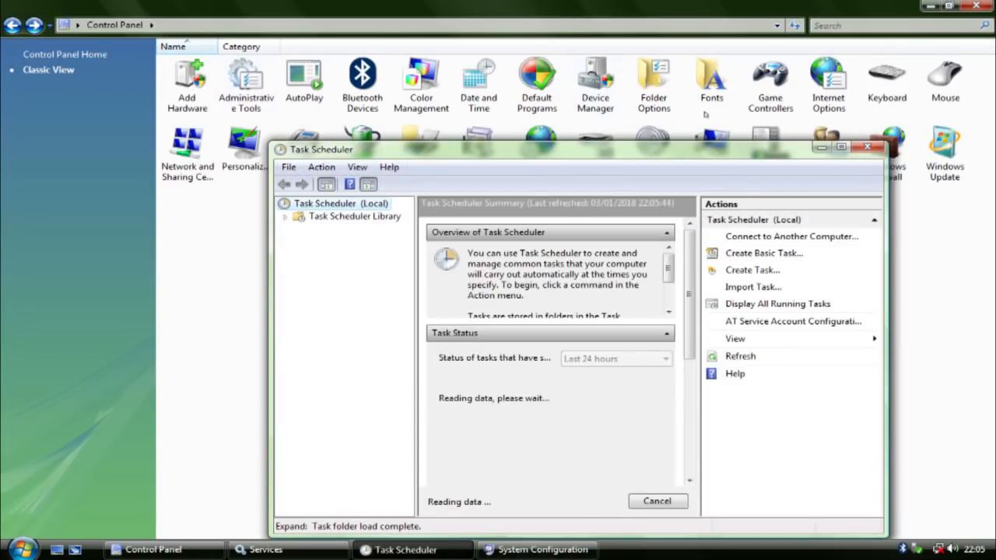
left_click(868, 148)
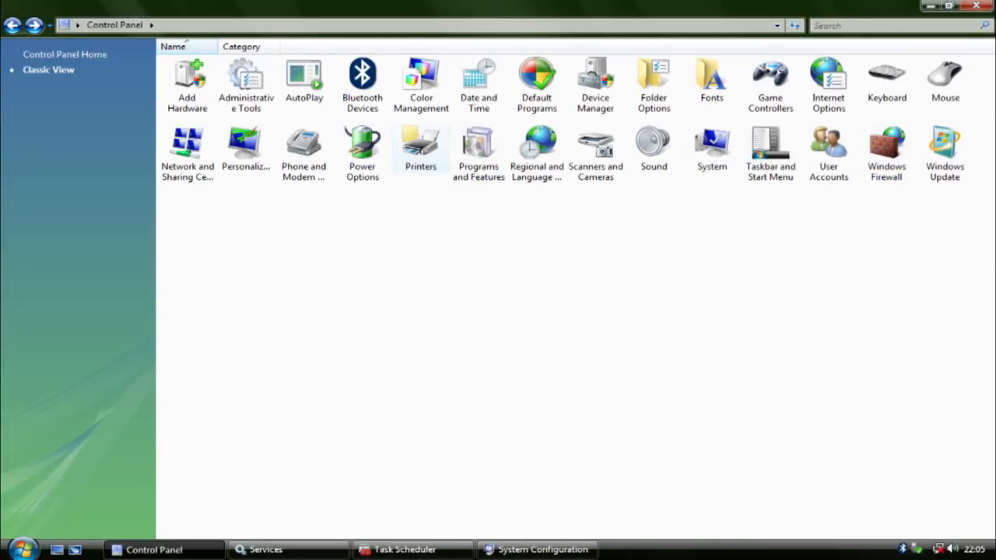
Open the Windows features list from Programs and Features, and close the Programs and Features, System Configuration and Services windows.
double_click(475, 149)
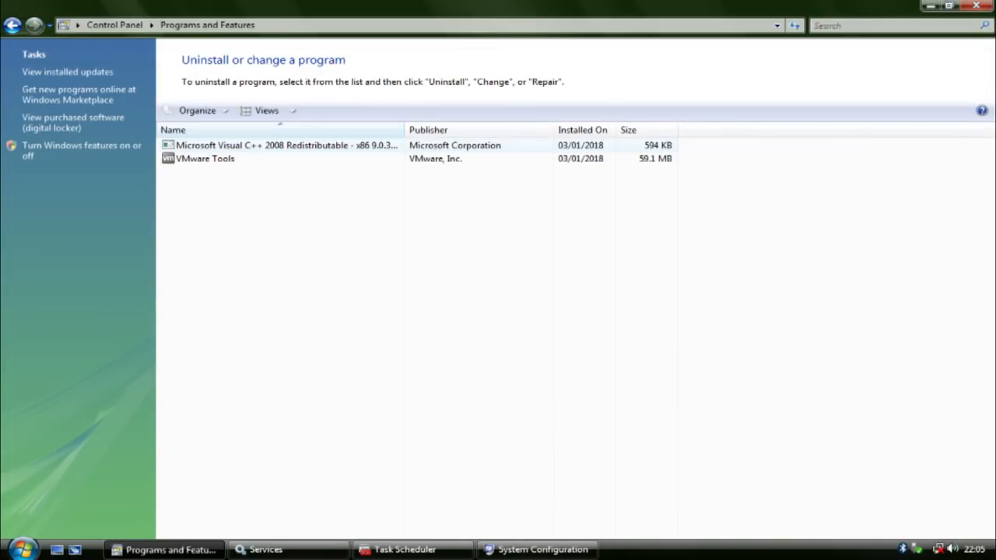
left_click(47, 148)
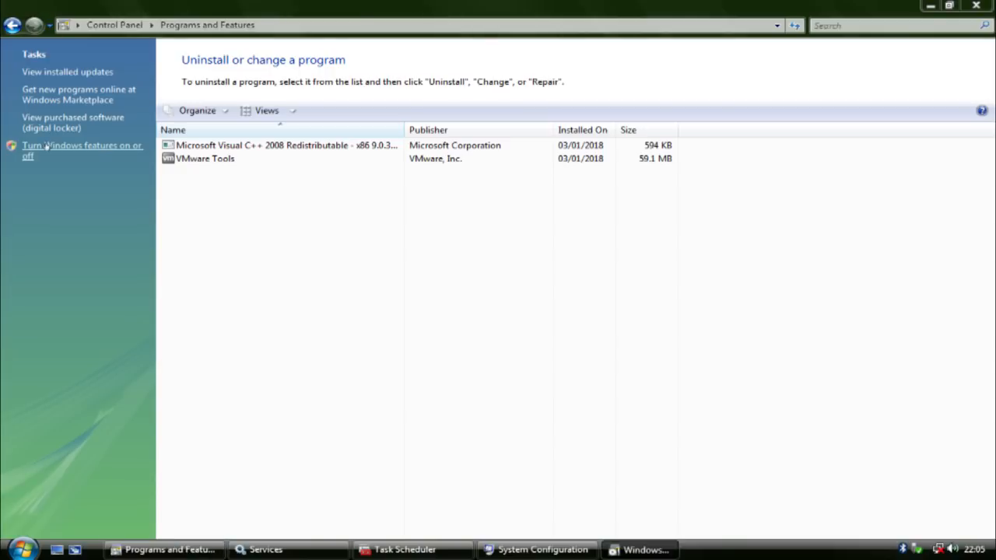
left_click(985, 7)
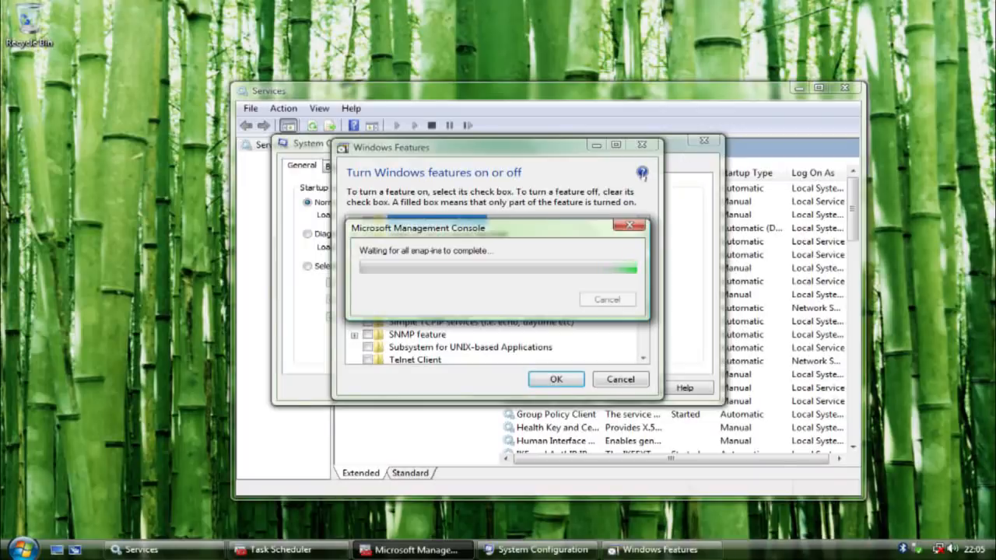
left_click(704, 141)
left_click(845, 88)
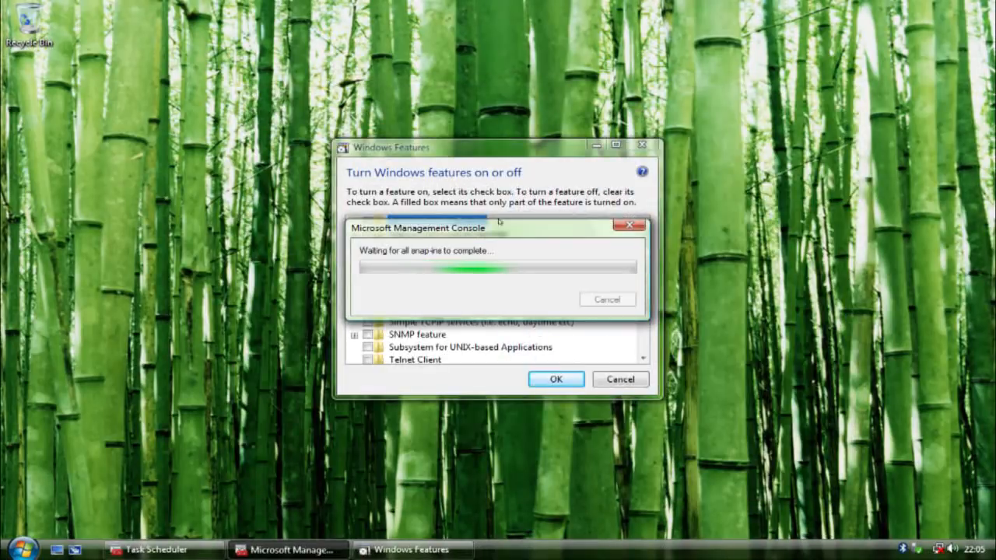
Examine the whole list of optional components in the Windows Features dialog and cancel it without making changes.
left_click_drag(493, 148, 355, 126)
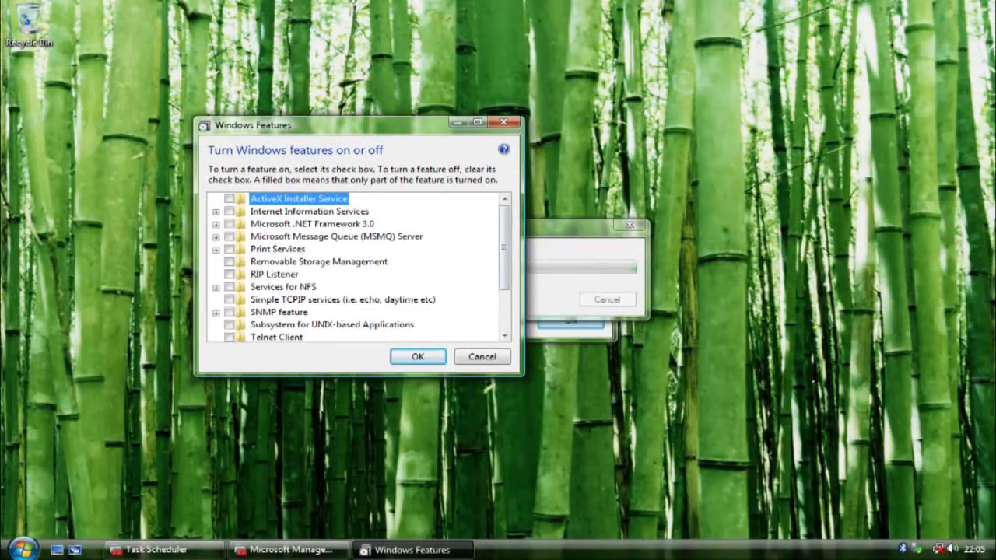
left_click_drag(507, 257, 498, 232)
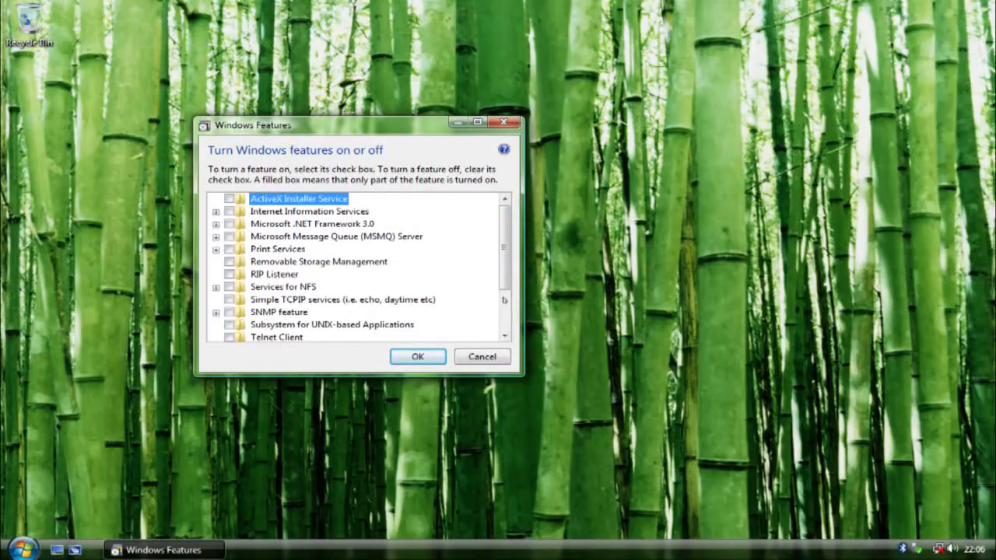
scroll(505, 296, "down", 2)
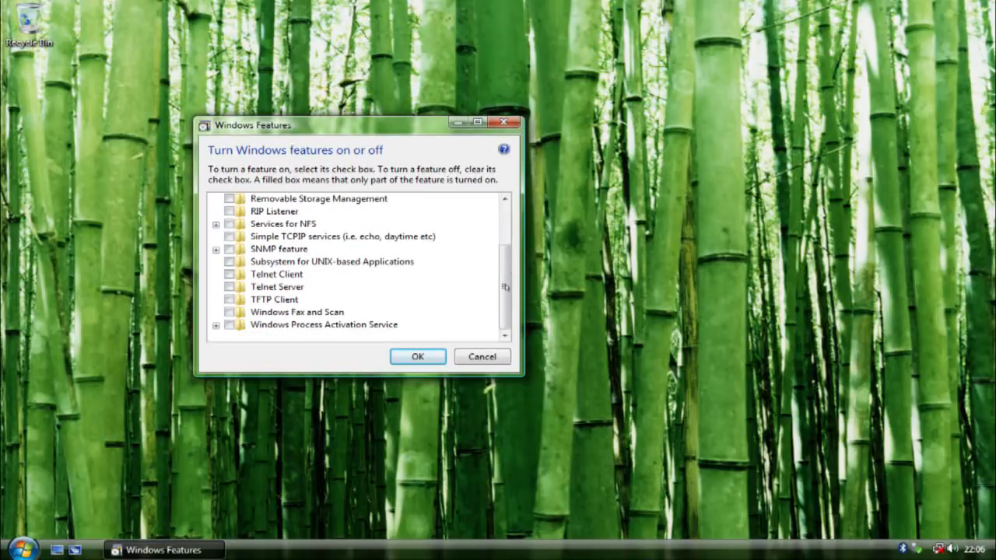
scroll(504, 284, "up", 2)
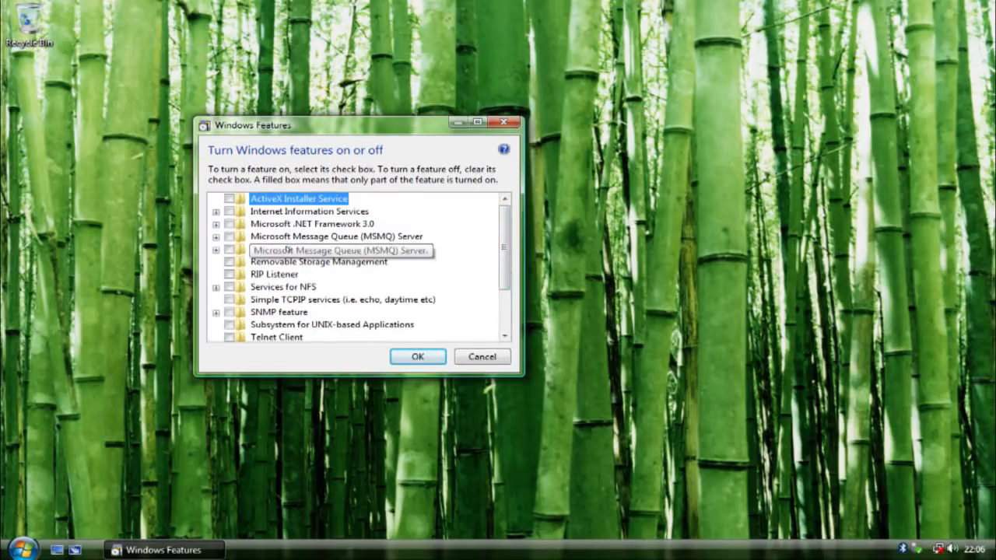
mouse_move(503, 287)
left_mouse_down()
mouse_move(515, 325)
mouse_move(518, 278)
left_mouse_up()
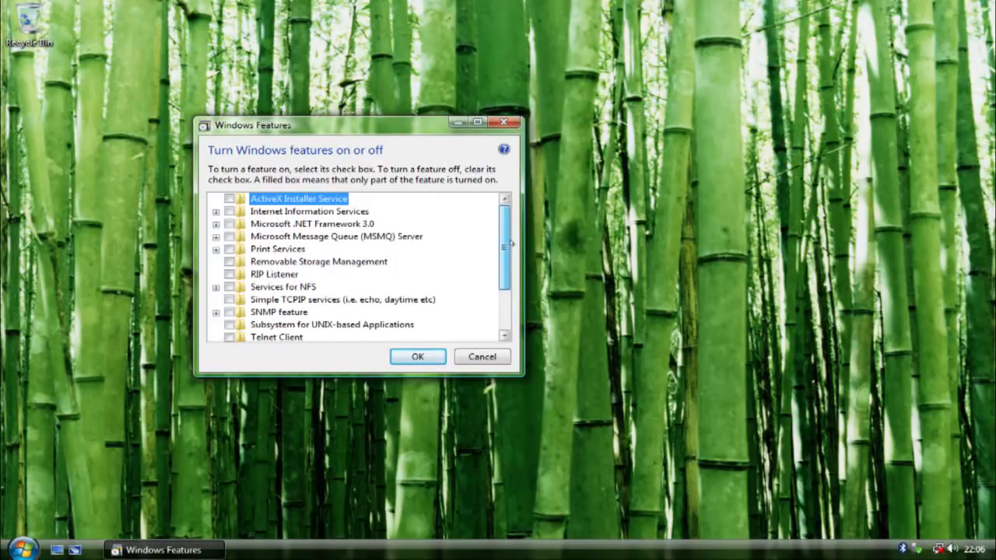
left_click(483, 357)
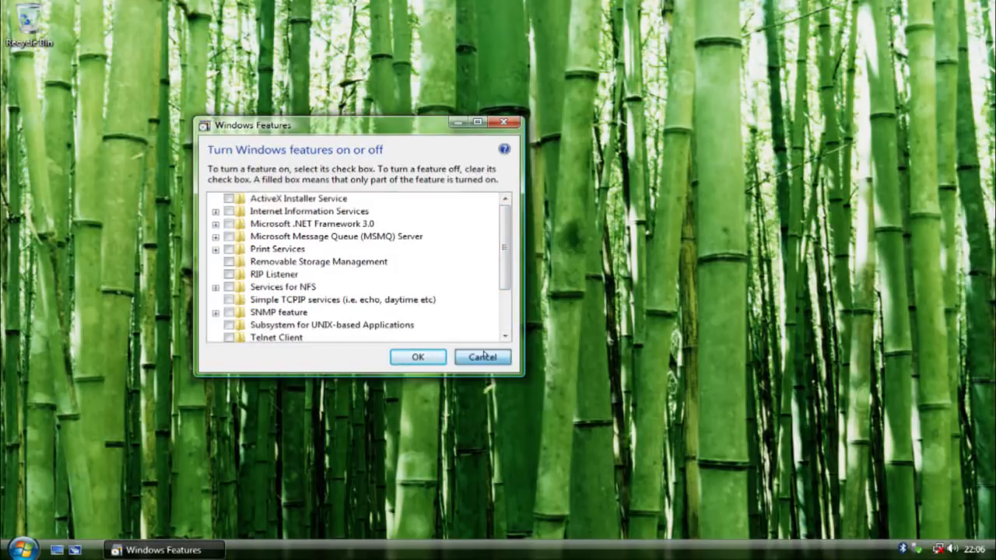
left_click(12, 553)
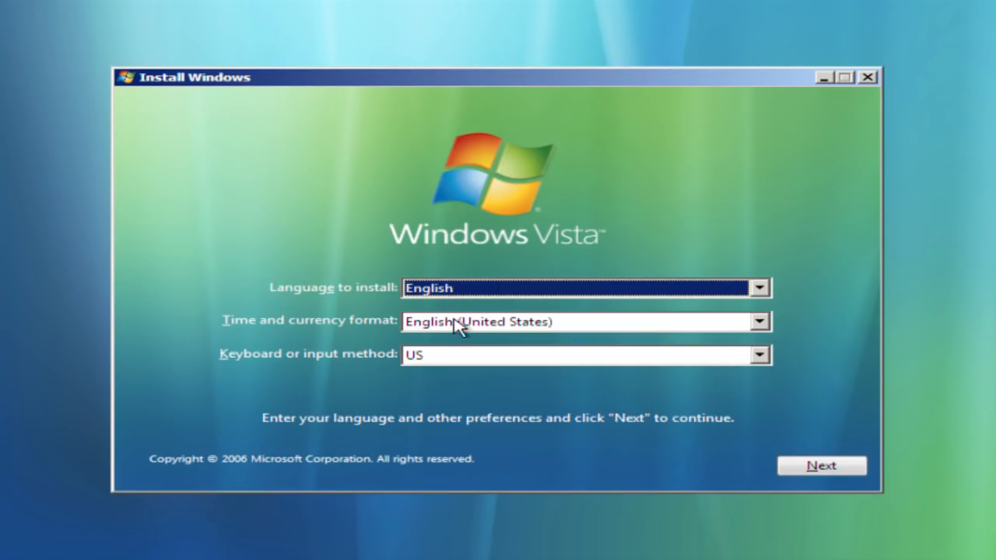
Choose the time and currency format in Windows Vista setup and start the installation.
left_click(460, 324)
scroll(732, 350, "up", 1)
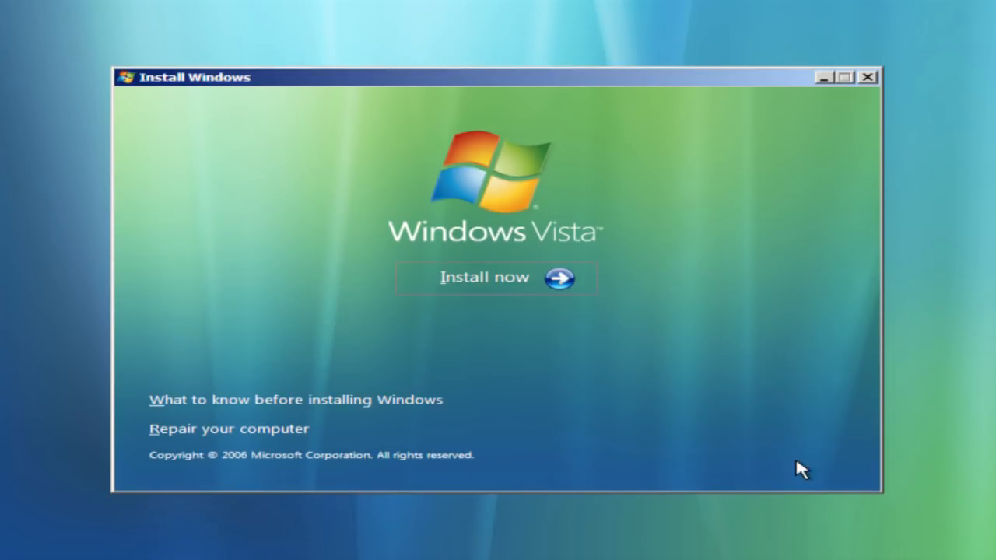
left_click(491, 279)
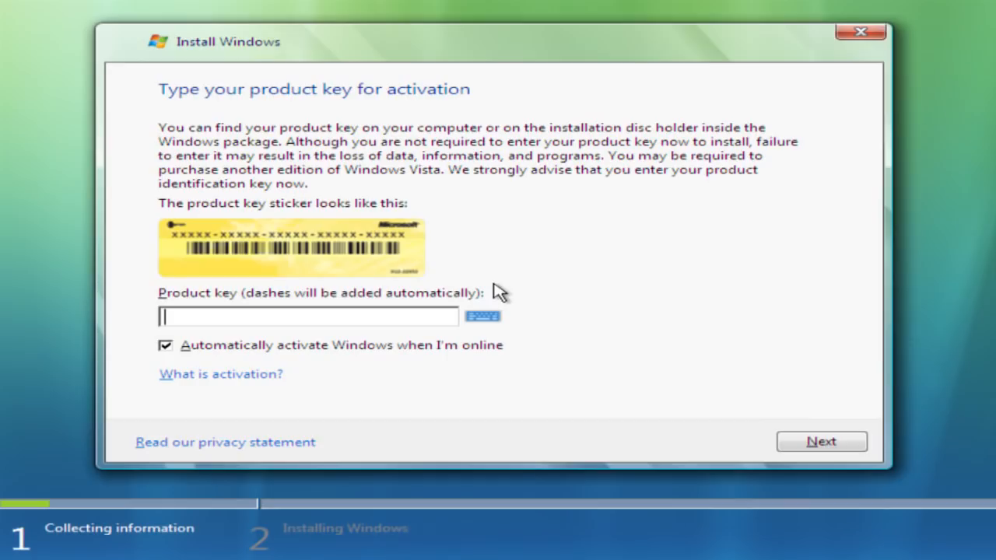
Continue setup without entering a product key and accept the license terms.
left_click(808, 443)
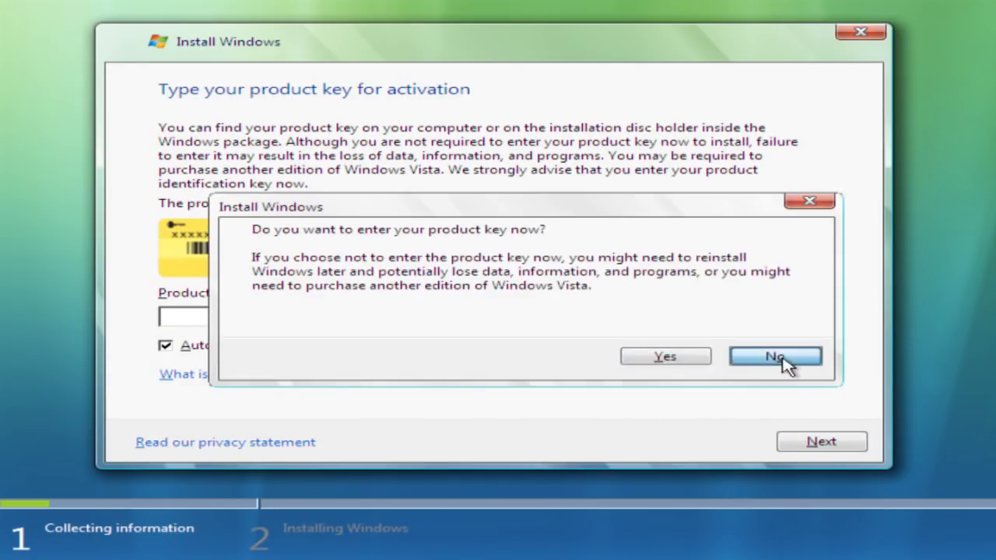
left_click(780, 358)
left_click(167, 399)
left_click(837, 438)
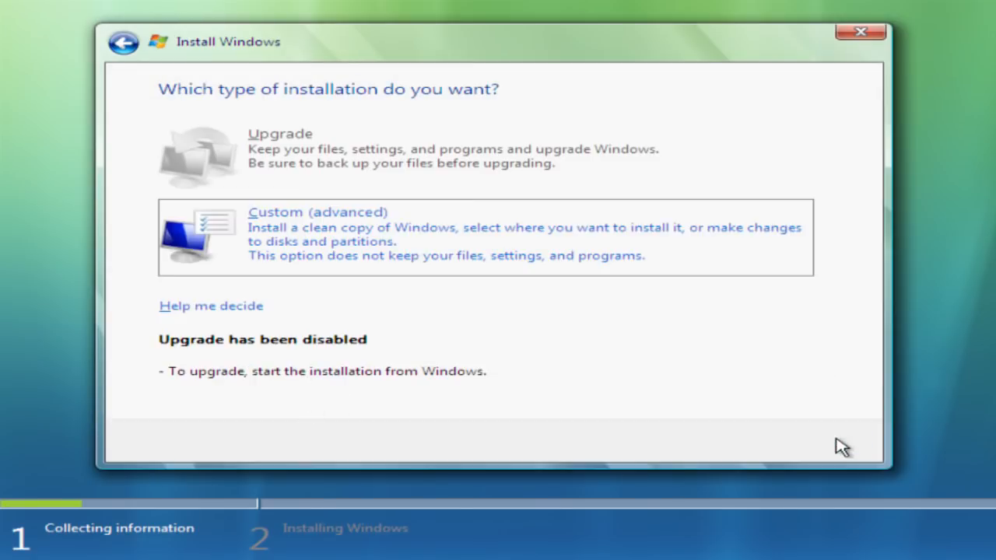
Choose the Custom (advanced) installation type and confirm the installation location.
left_click(425, 239)
left_click(806, 441)
left_click(692, 357)
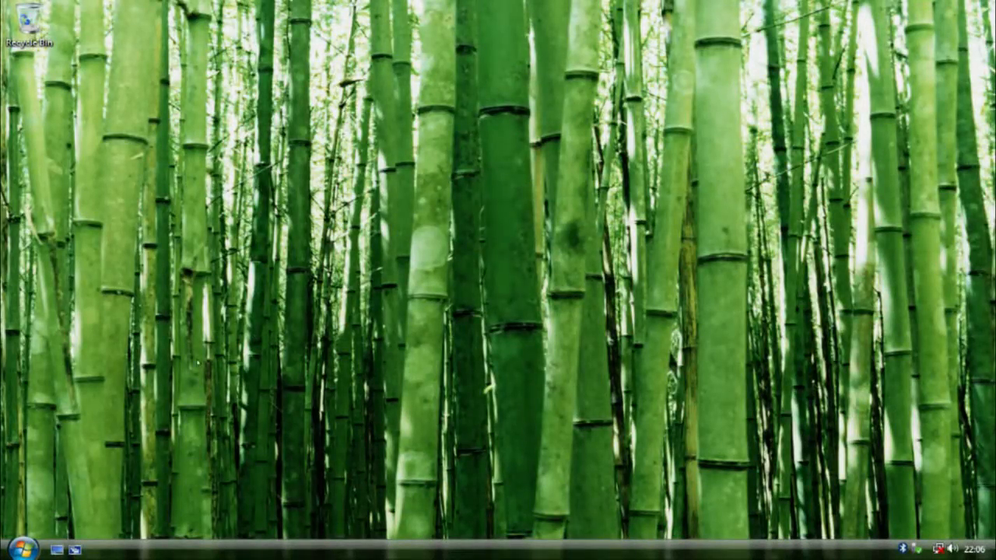
Examine the Start menu entries on the desktop and log off the current user.
left_click(23, 548)
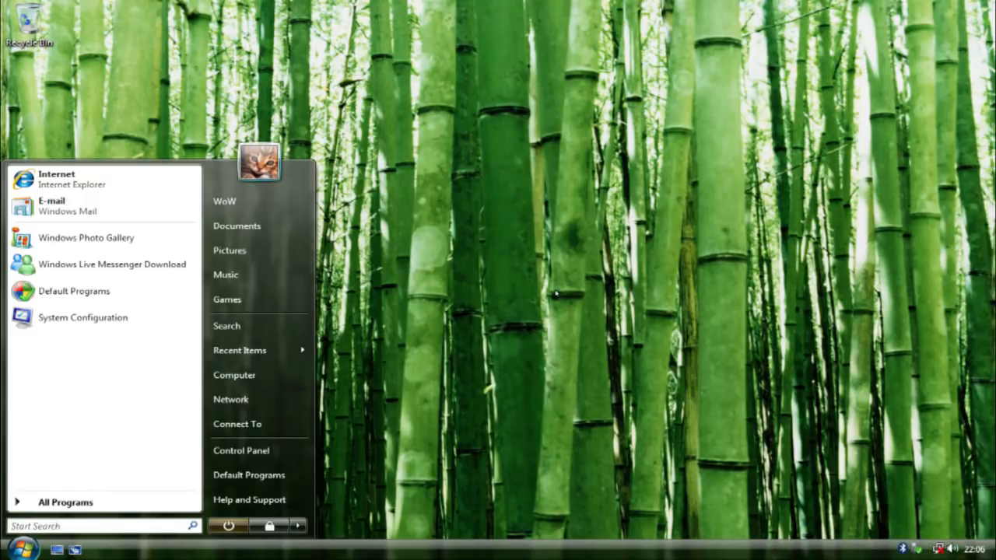
left_click(538, 273)
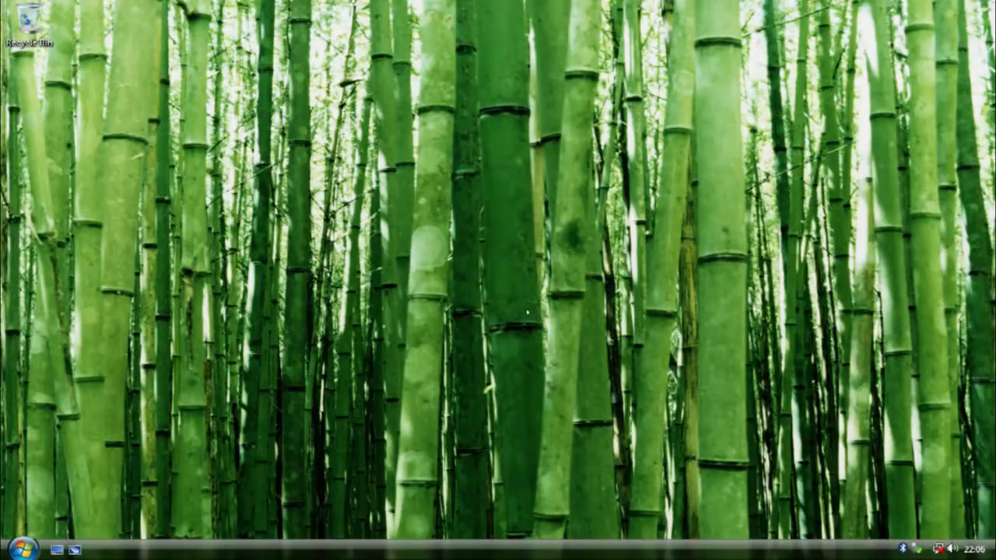
left_click(23, 547)
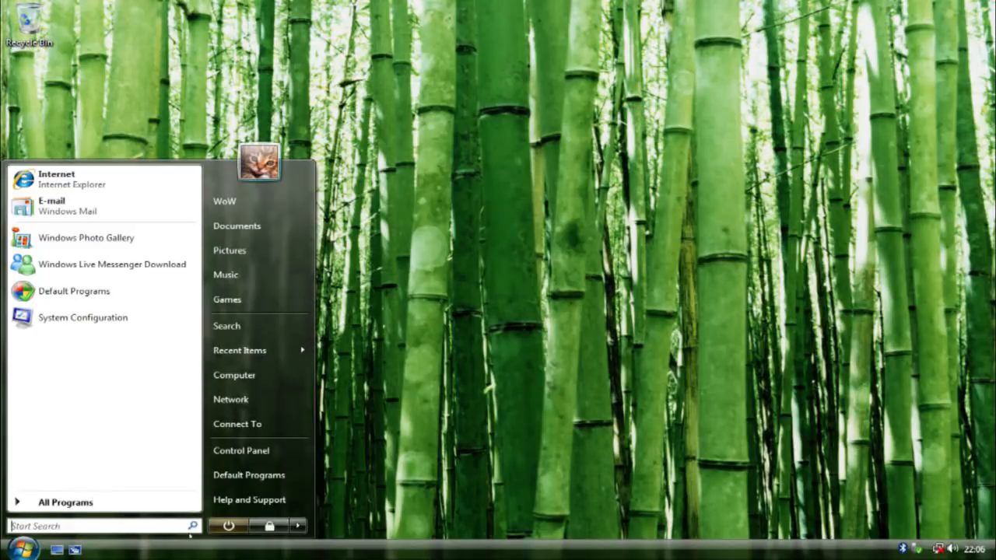
left_click(297, 527)
left_click(336, 458)
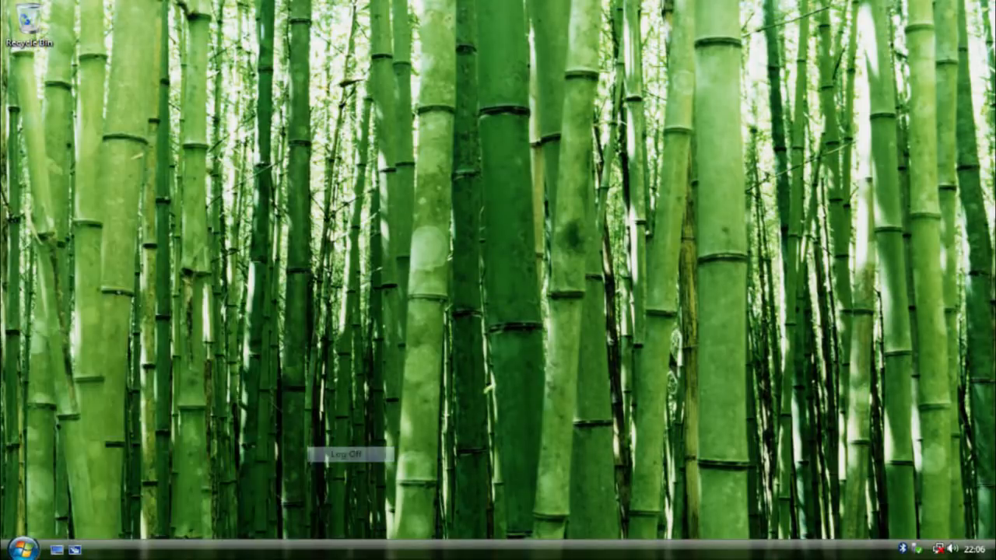